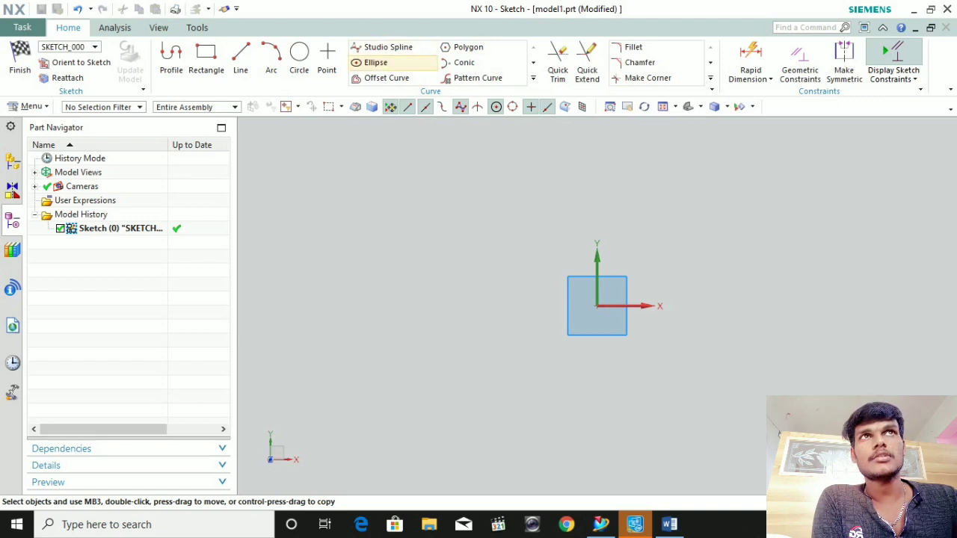
Step: Start a closed ellipse centred on the sketch origin with a rotation angle of 0 degrees
click(373, 63)
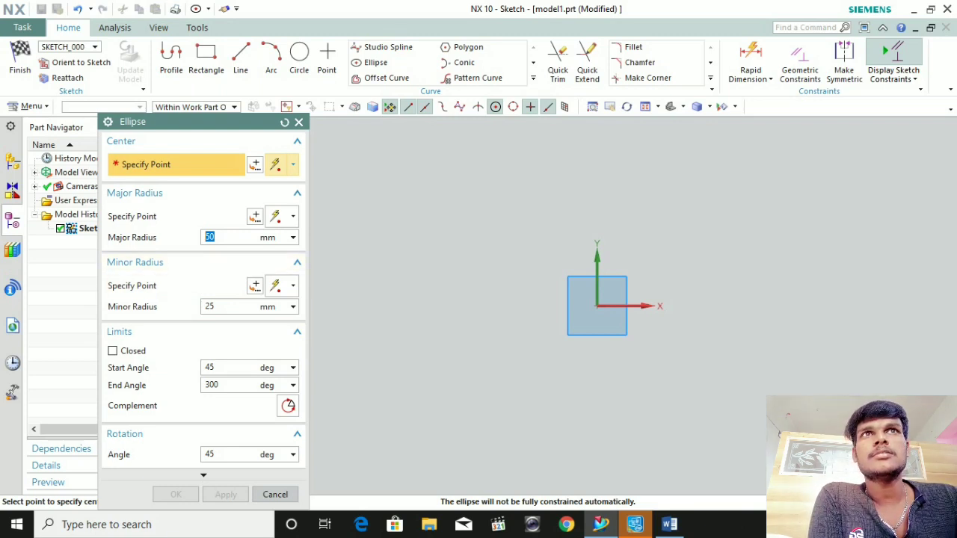
click(113, 351)
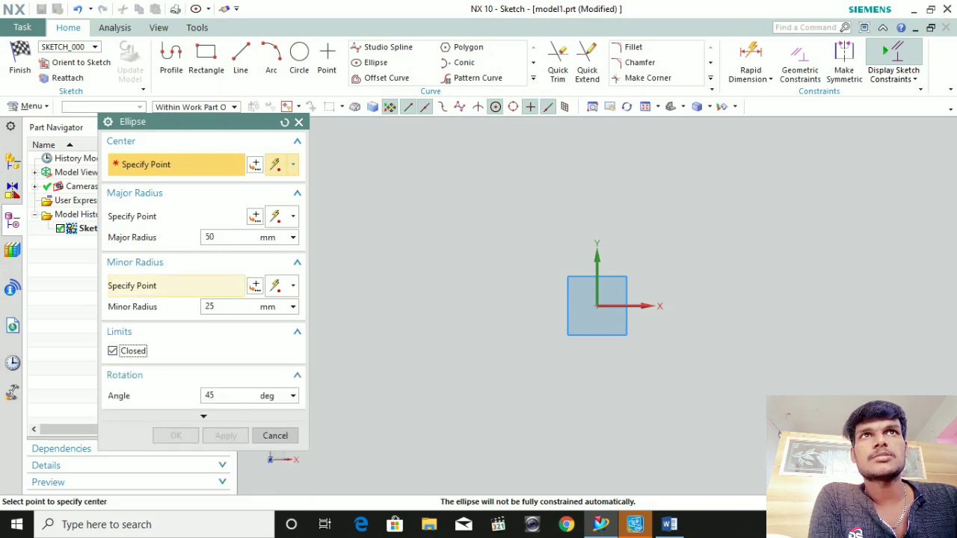
click(213, 237)
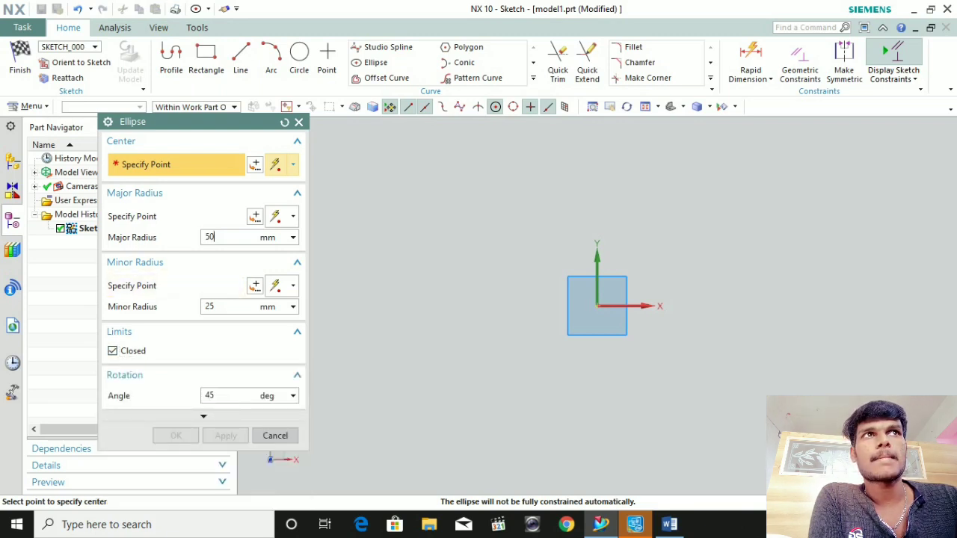
click(597, 306)
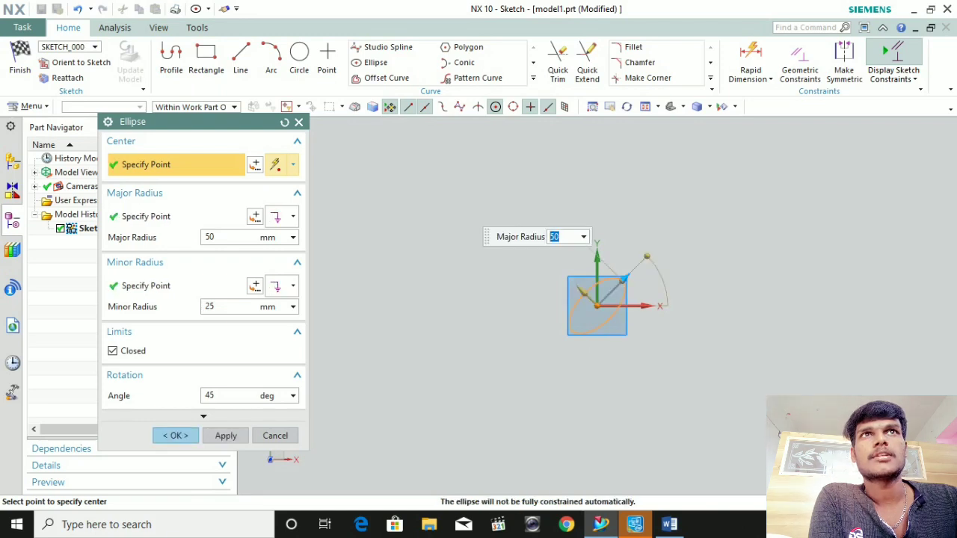
click(213, 395)
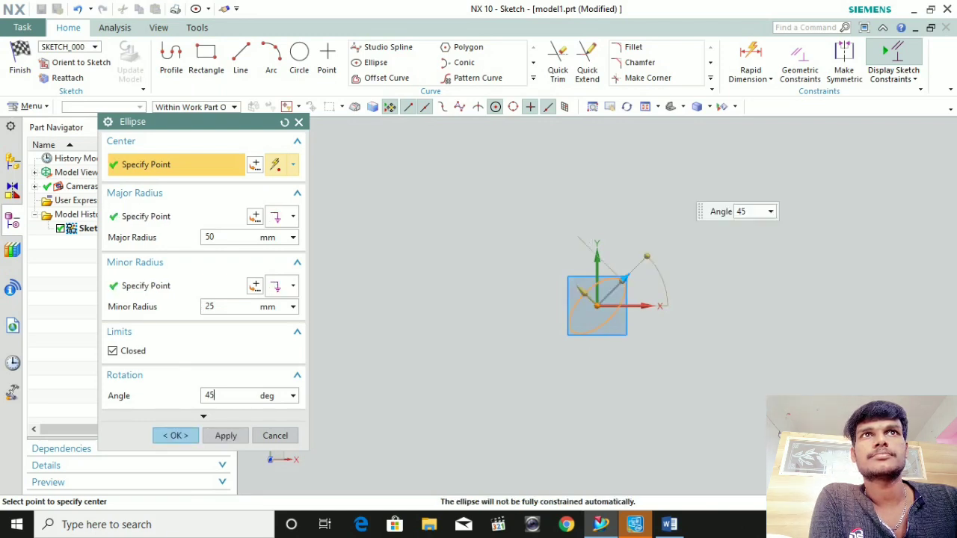
double_click(211, 395)
text(0)
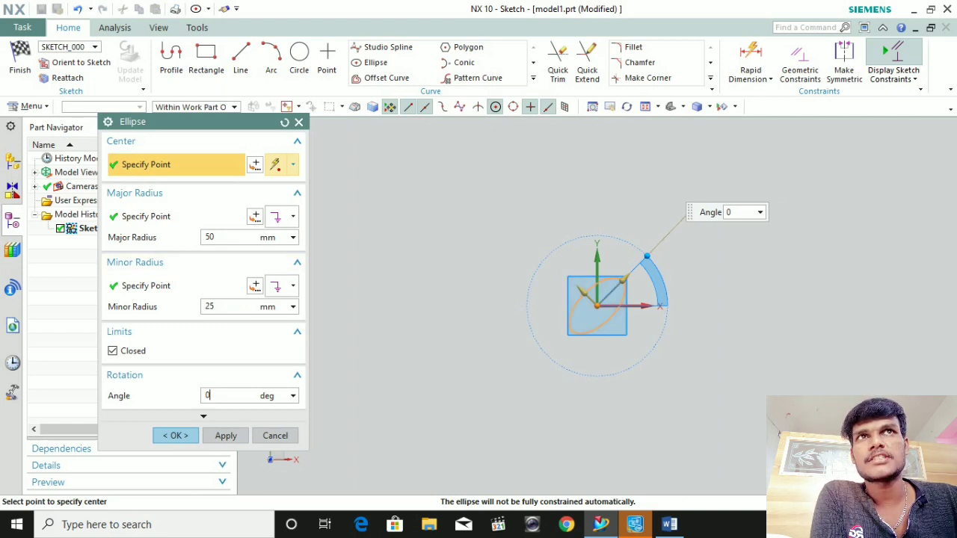
Step: Set the ellipse's major radius to 100 mm and minor radius to 50 mm, and create it
double_click(210, 238)
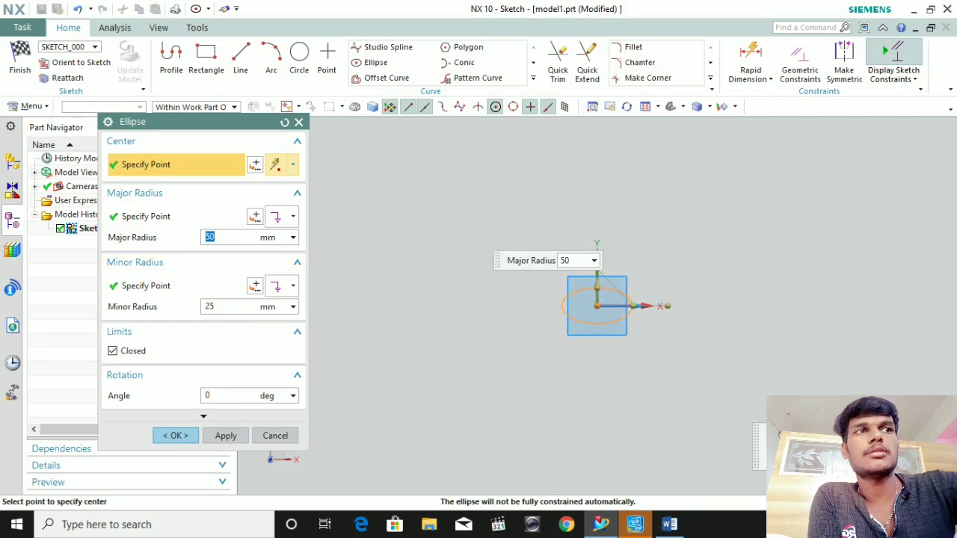
text(100)
key(Tab)
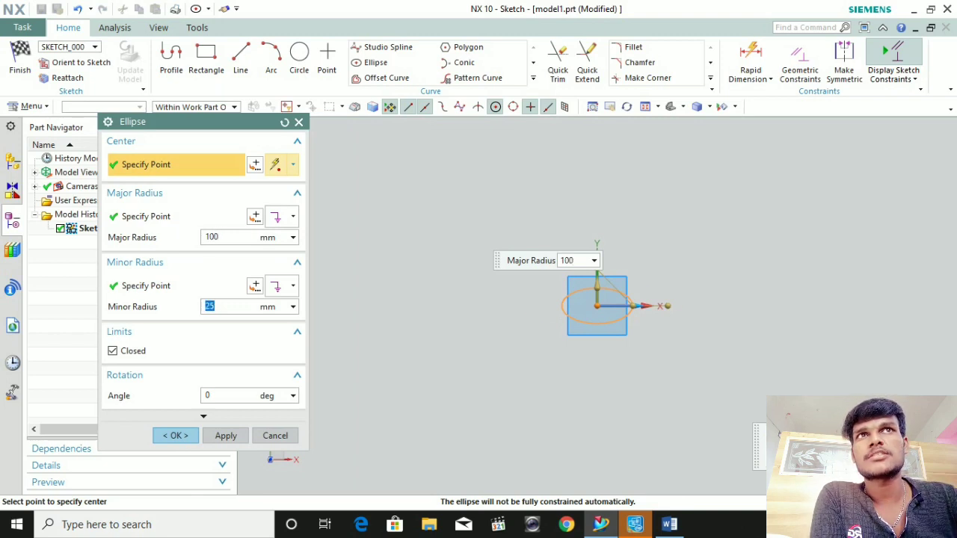
text(50)
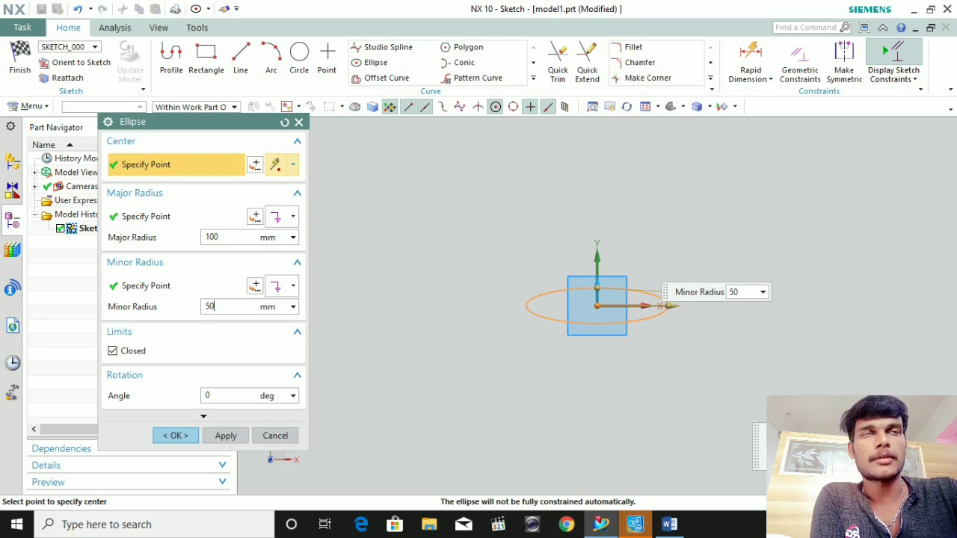
key(Return)
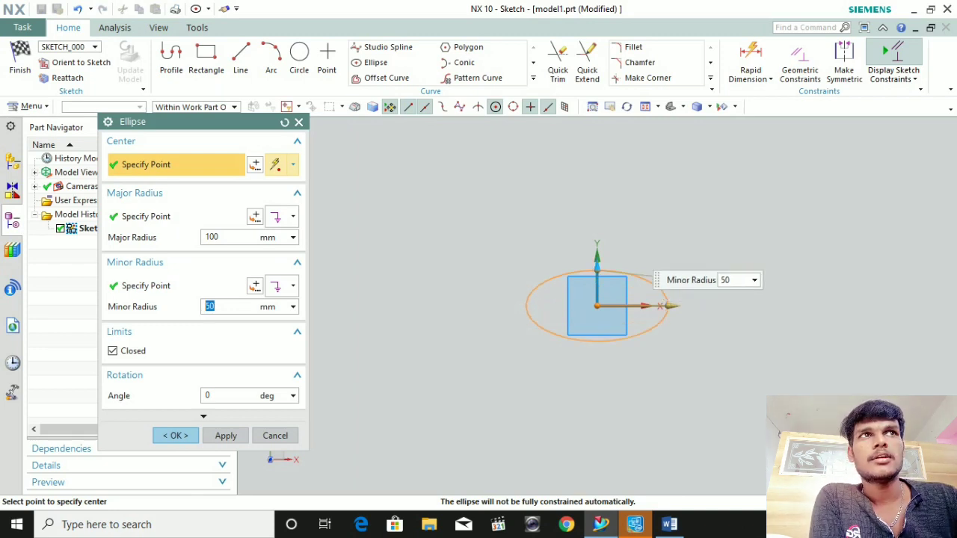
key(Return)
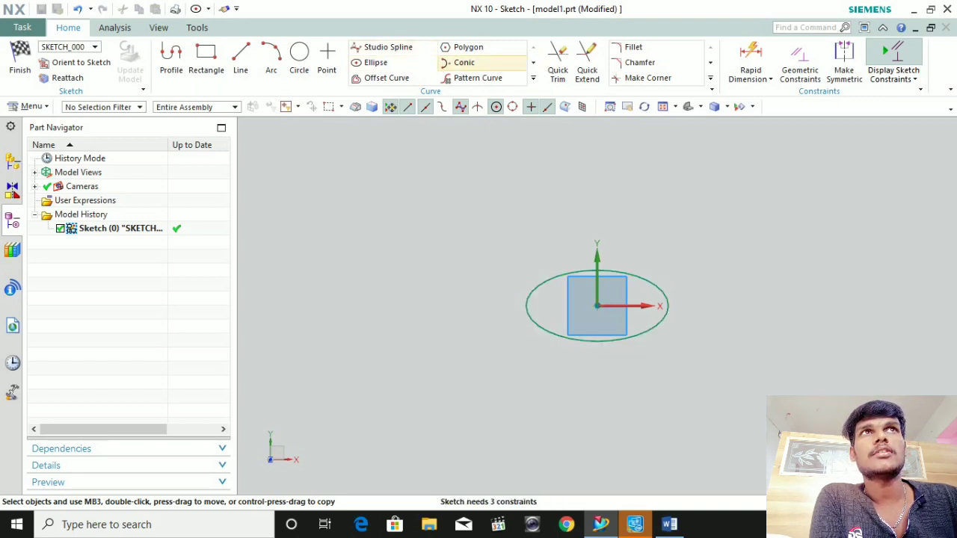
Step: Start a second ellipse centred on the sketch origin with a major radius of 50 mm and a minor radius of 100 mm
click(375, 62)
text(100)
key(Return)
text(50)
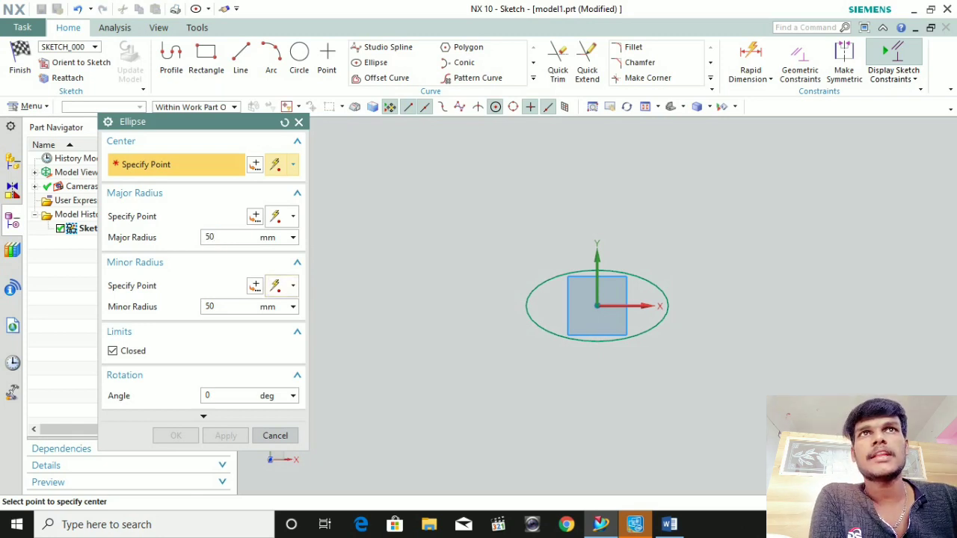
click(209, 306)
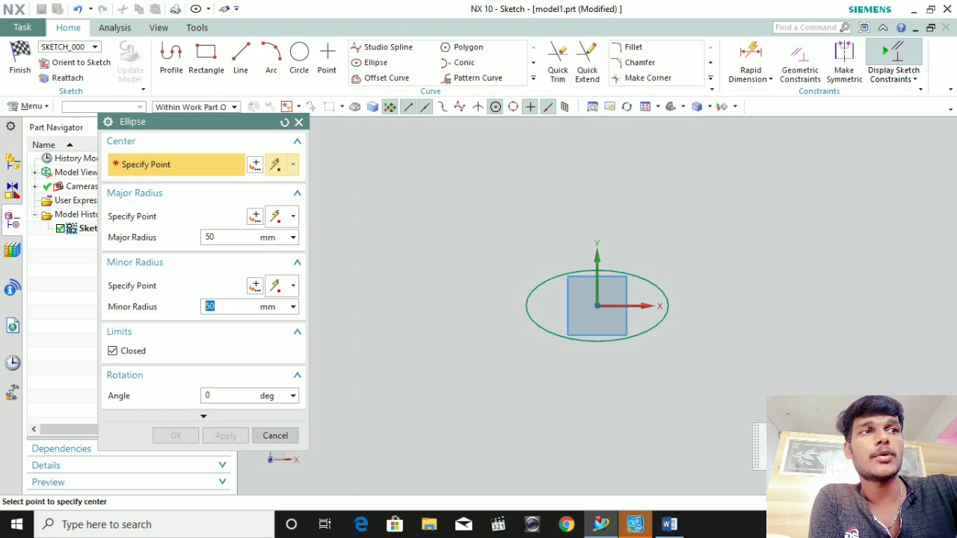
text(100)
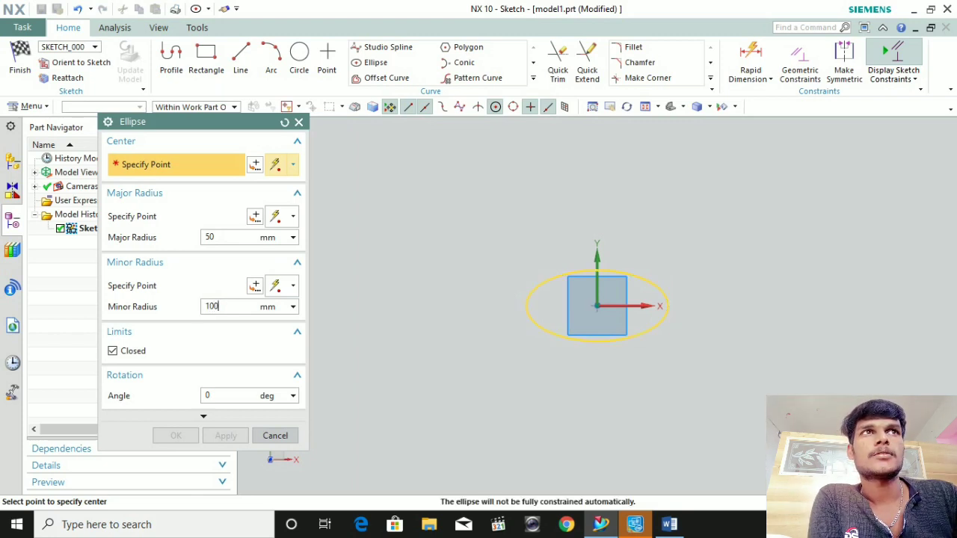
click(596, 306)
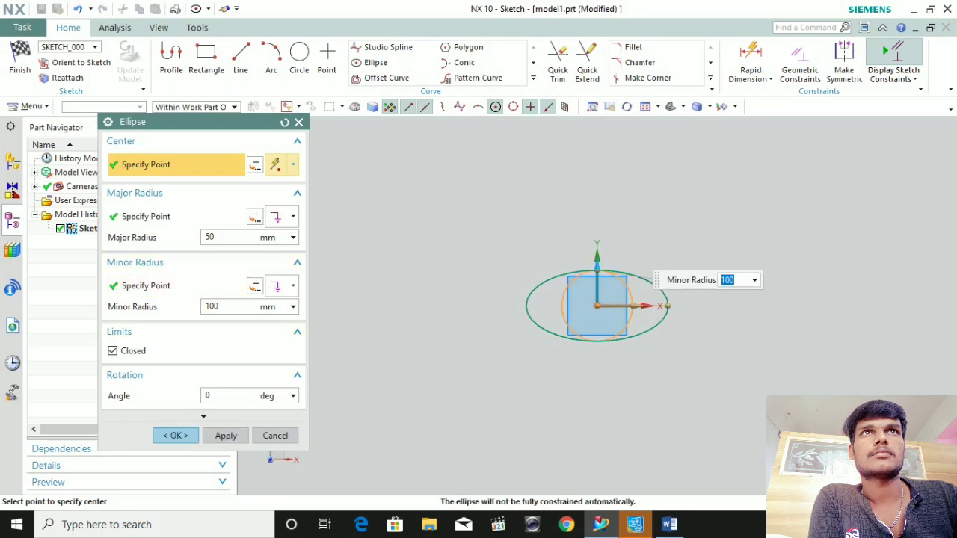
Step: Change the second ellipse's radii to 100 mm major and 50 mm minor, and create it
key(Tab)
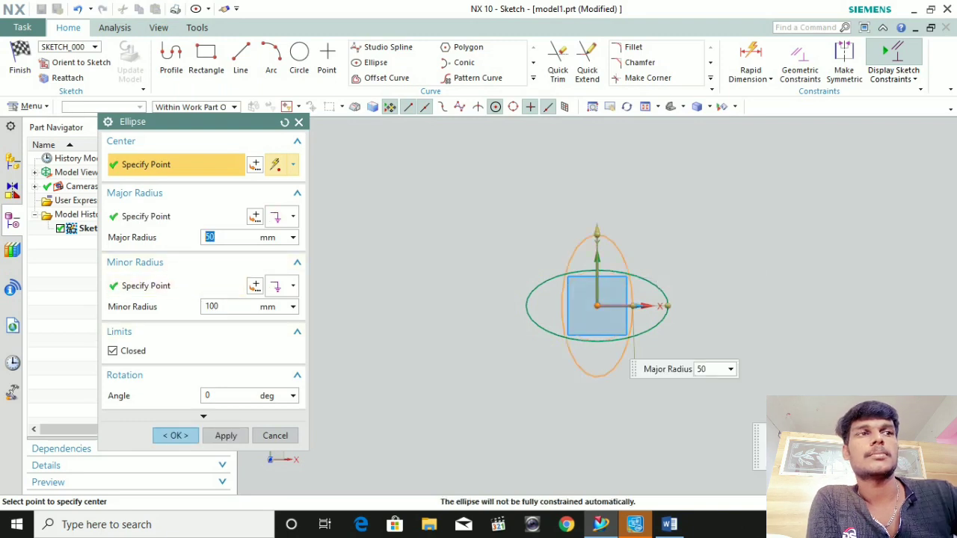
text(100)
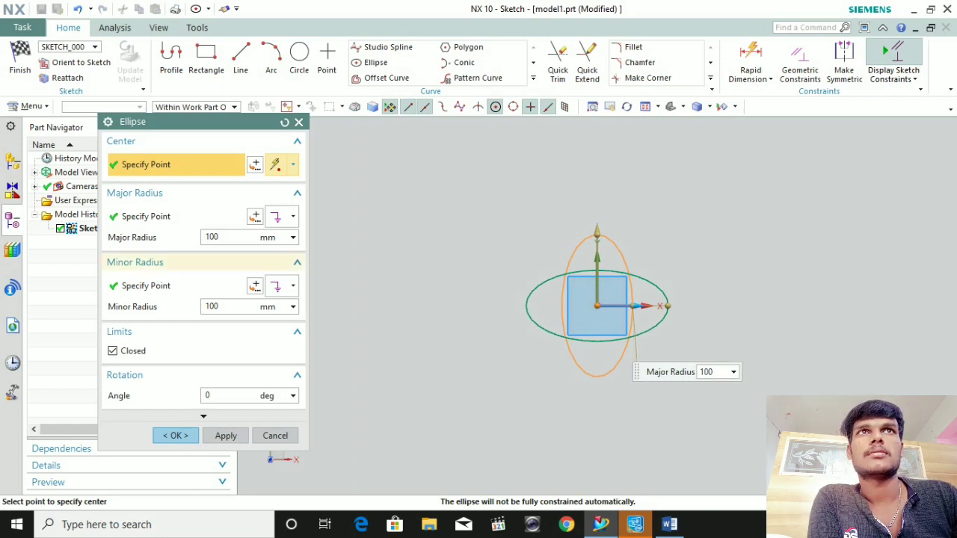
key(Tab)
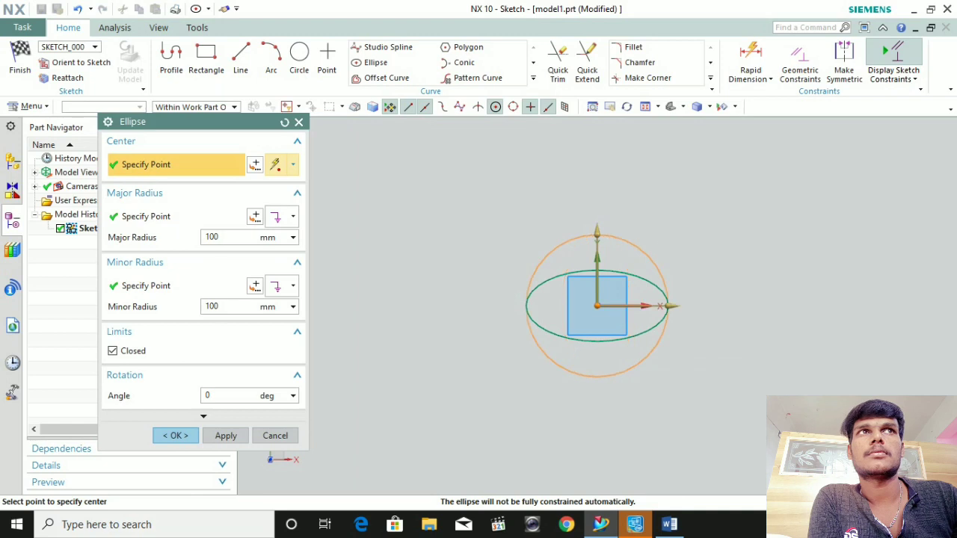
key(Return)
text(50)
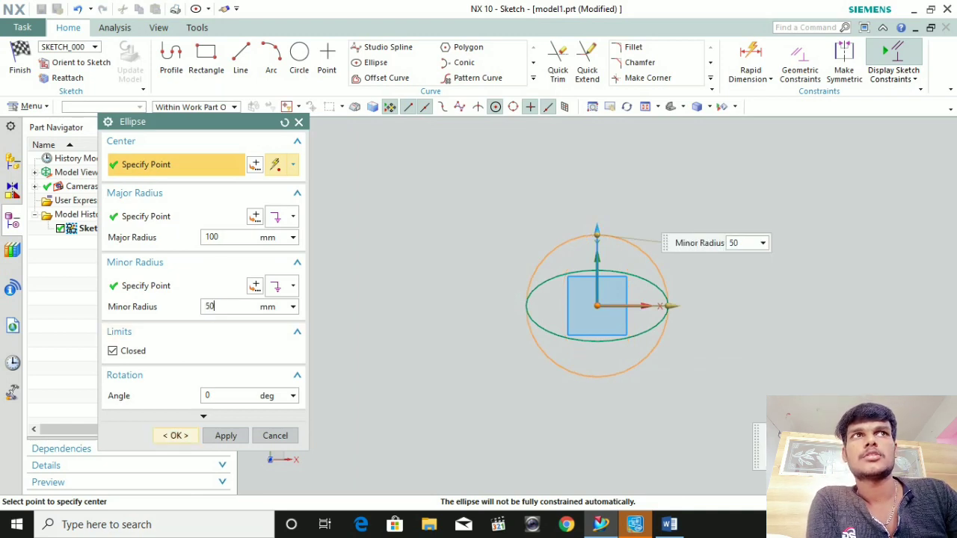
key(Return)
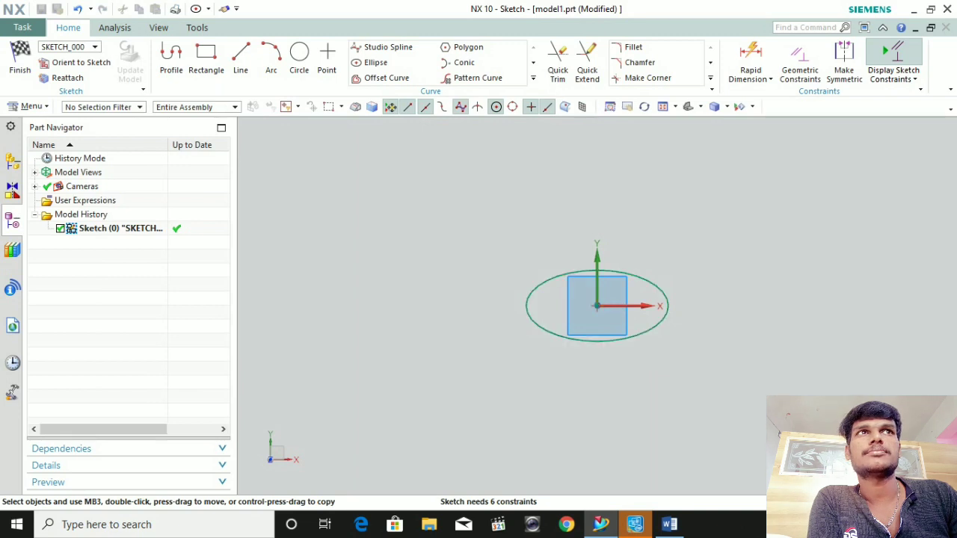
Step: Open the horizontal ellipse's definition to check its radii, and close it without changes
click(668, 305)
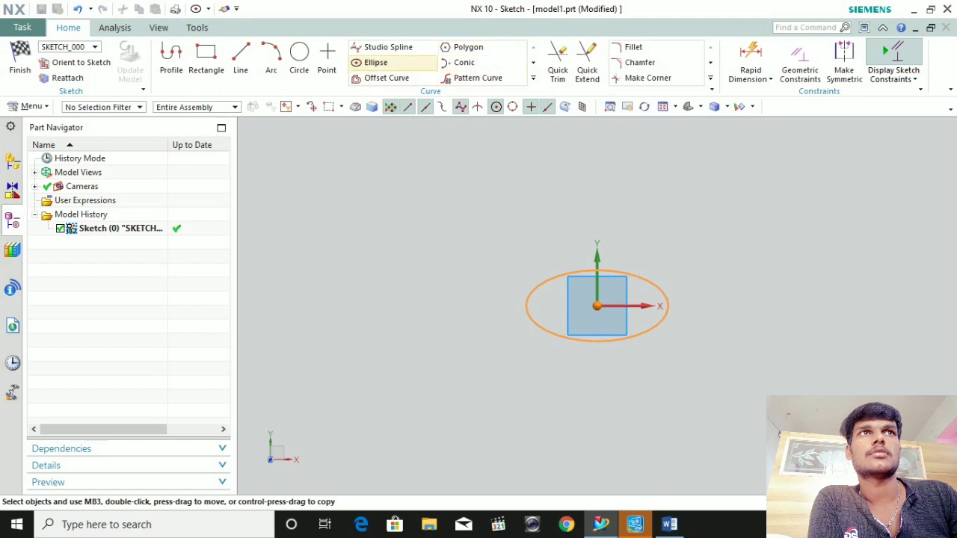
double_click(668, 305)
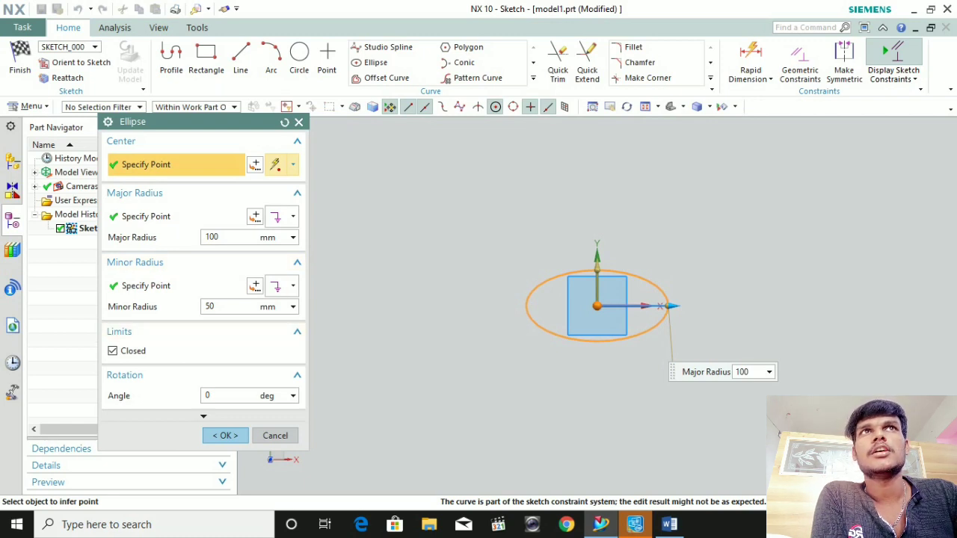
click(299, 122)
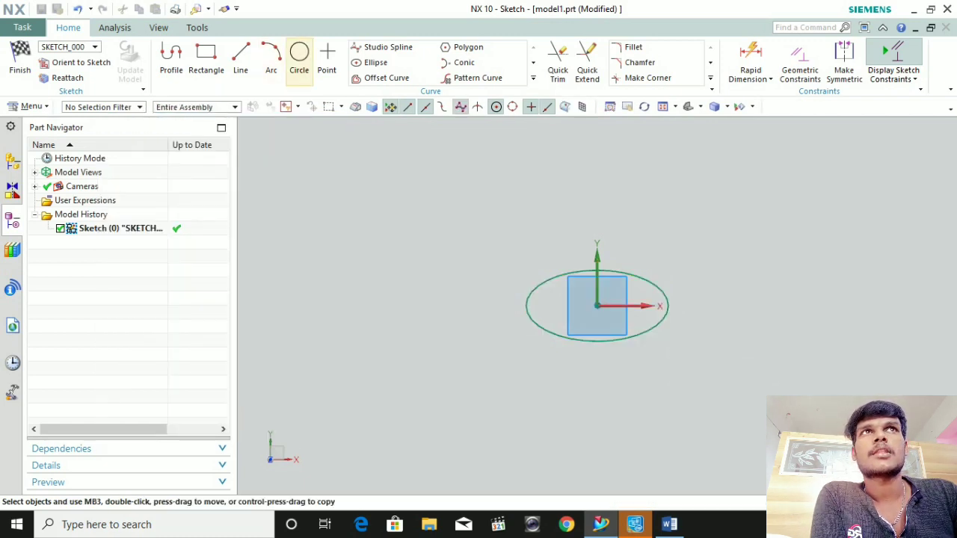
Step: Draw a vertical closed ellipse centred on the sketch origin with a 50 mm major radius and a 100 mm minor radius
click(376, 62)
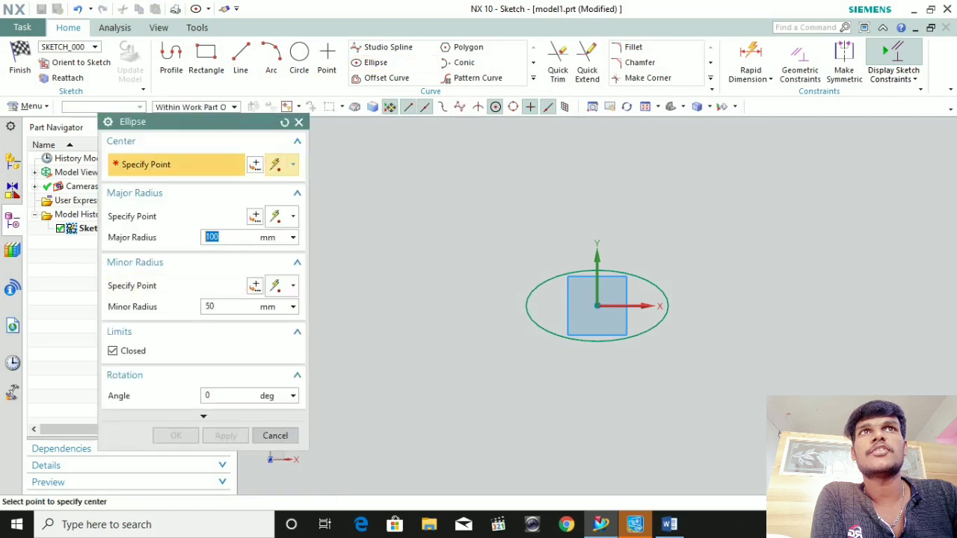
text(50)
key(Tab)
key(Tab)
text(100)
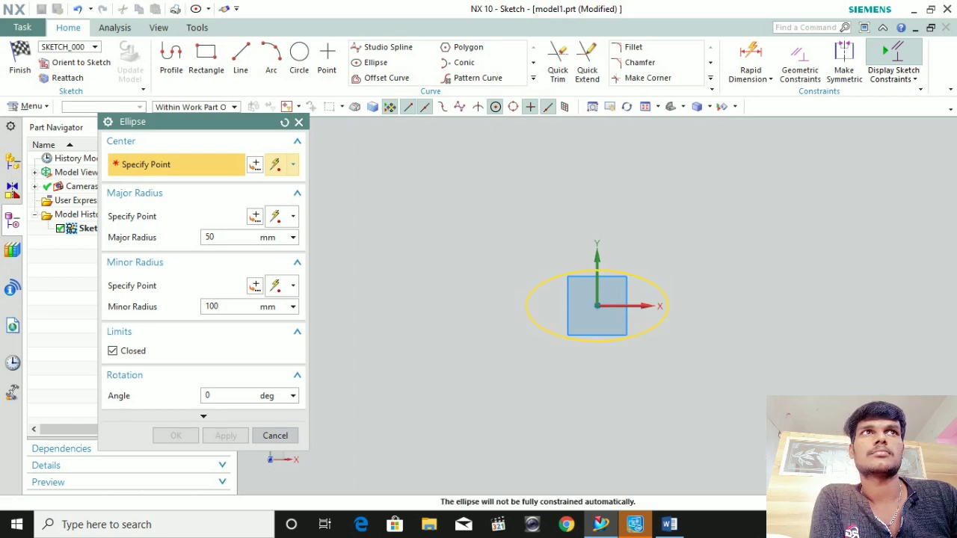
click(596, 305)
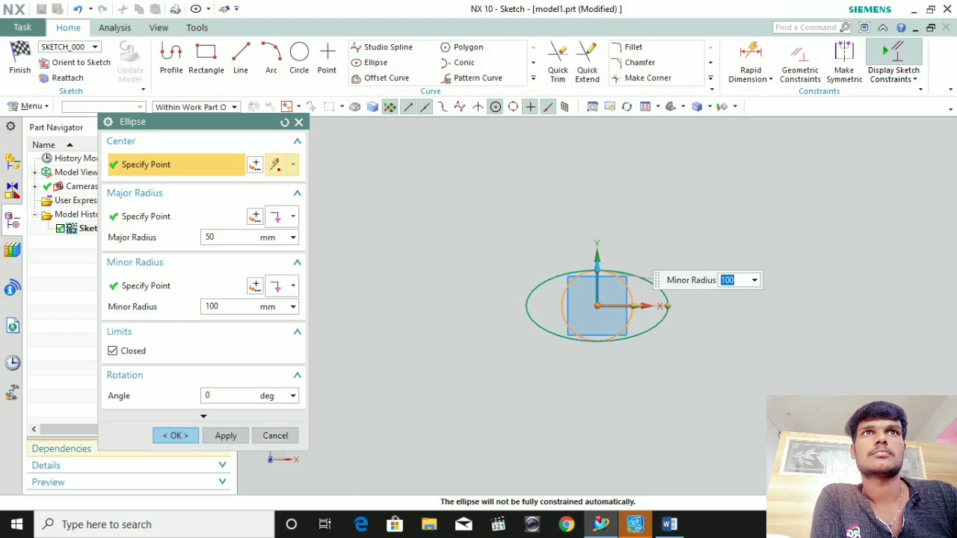
click(176, 435)
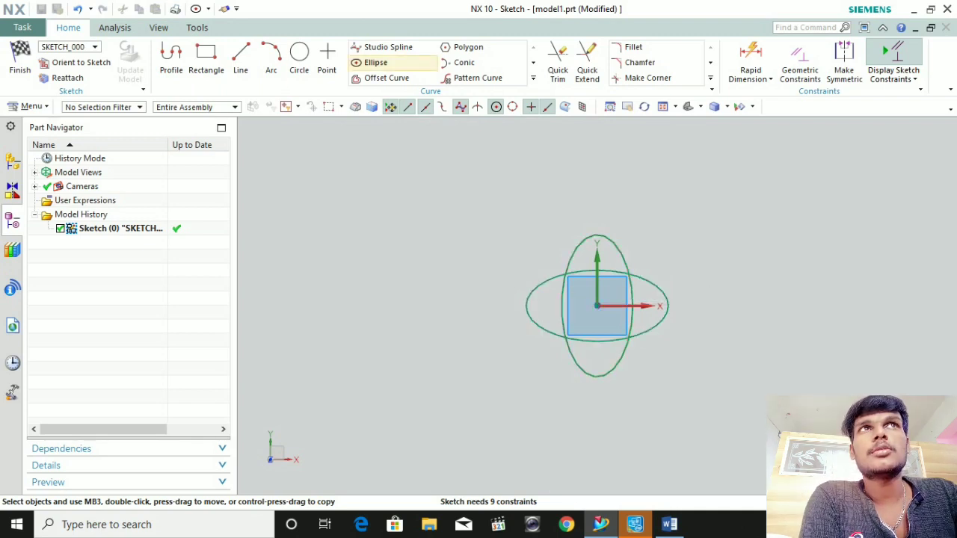
Step: Draw another ellipse centred on the origin with a 50 mm major radius, a 100 mm minor radius and a 45-degree rotation
click(376, 62)
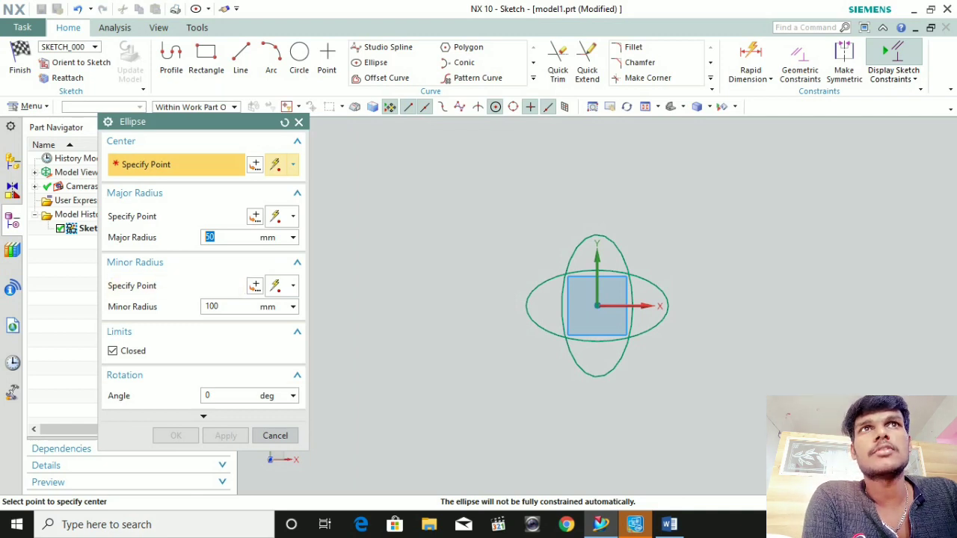
click(209, 396)
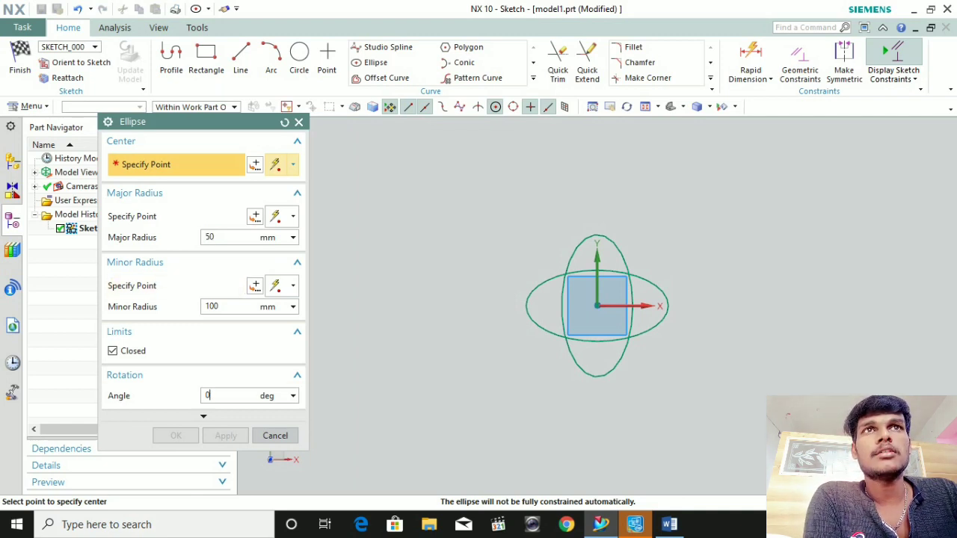
double_click(209, 396)
text(45)
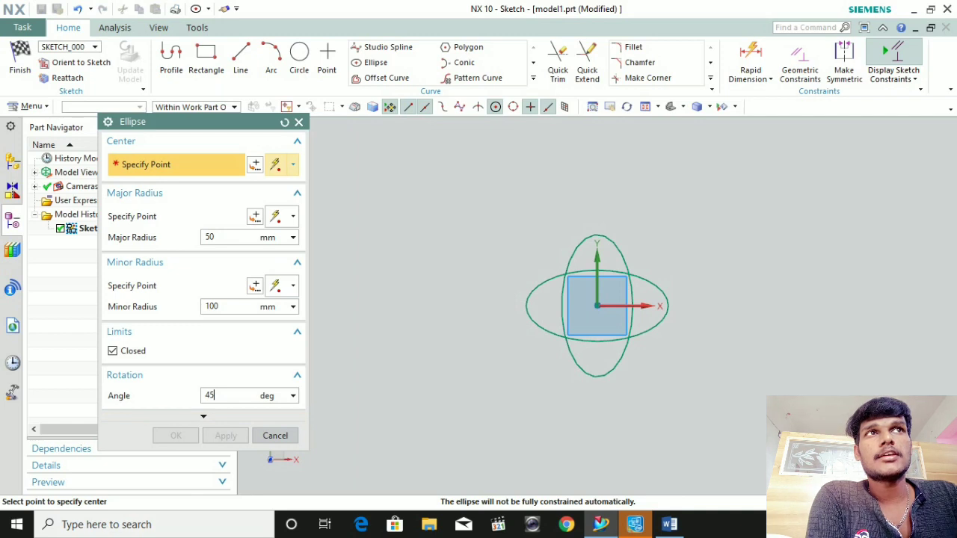
click(597, 306)
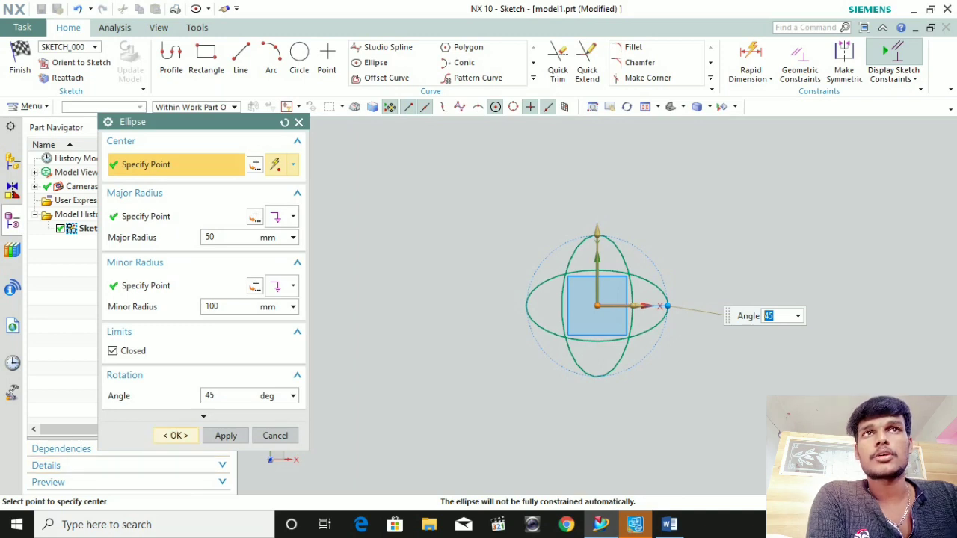
key(Return)
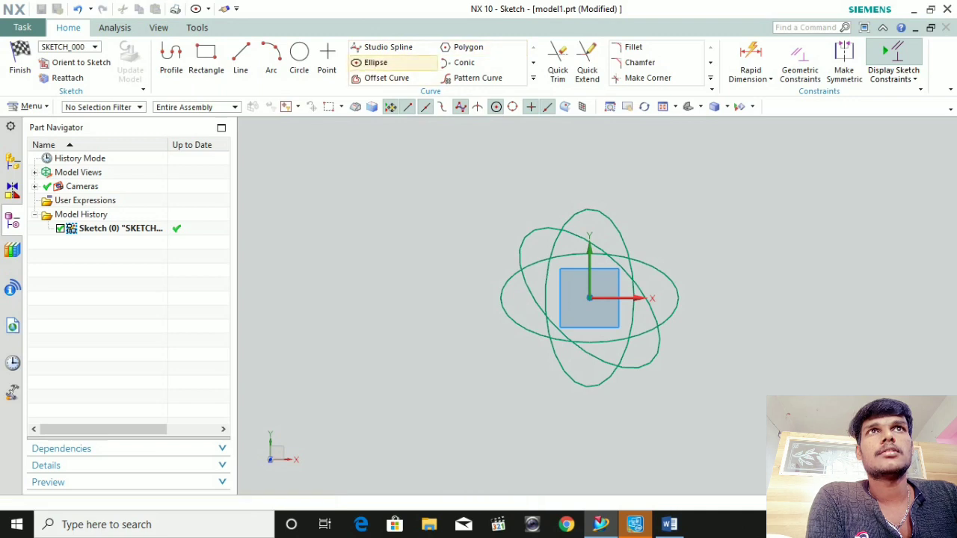
Step: Draw an open ellipse away from the origin with 50 mm major and 100 mm minor radii, 30-degree start, 250-degree end and 45-degree rotation
click(374, 62)
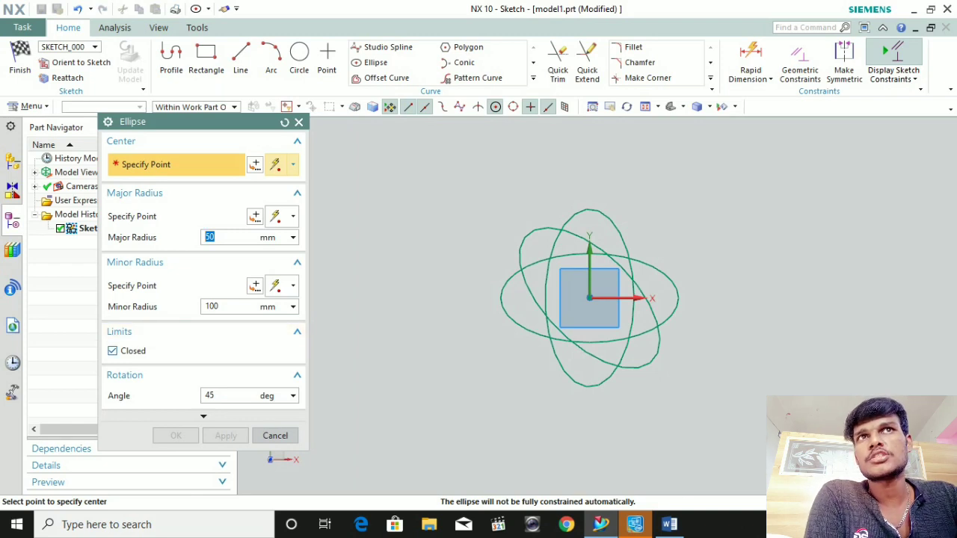
click(112, 350)
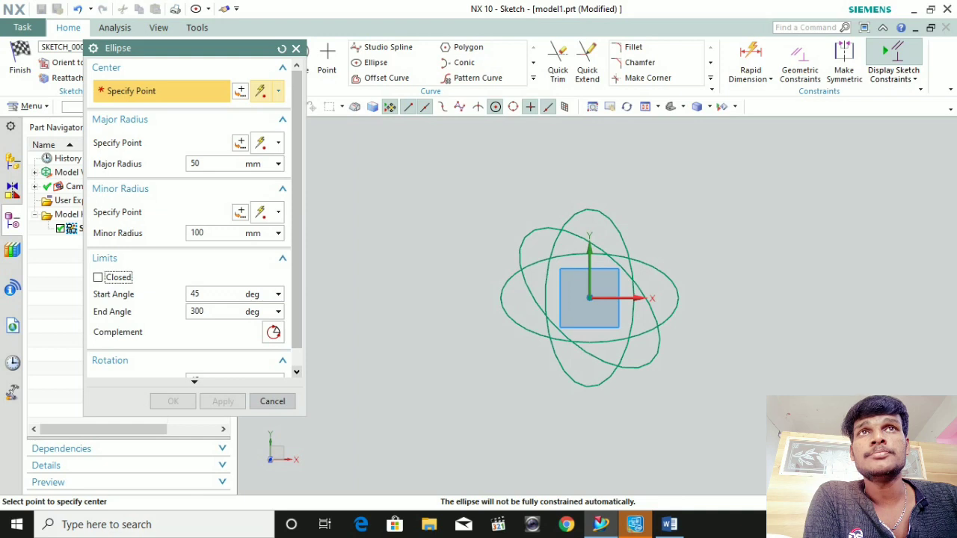
key(Tab)
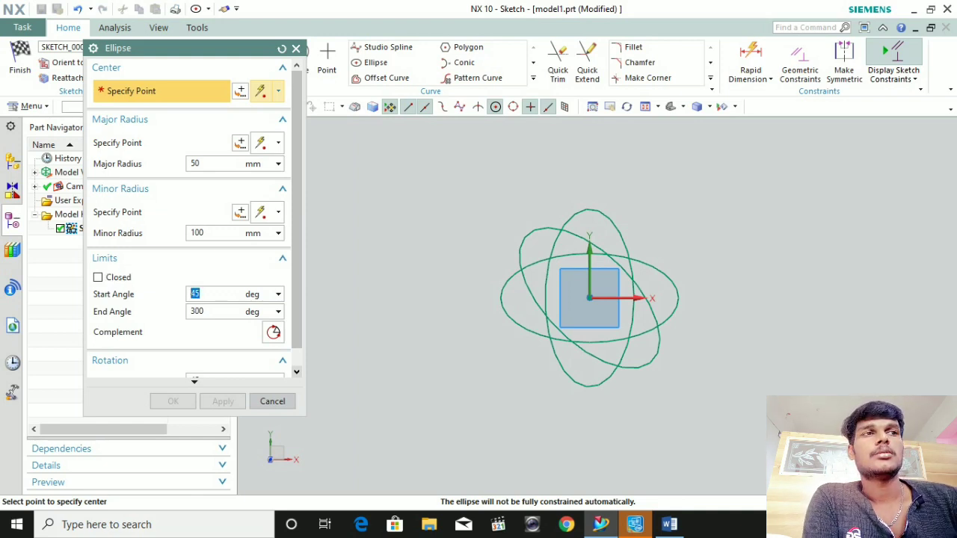
text(30)
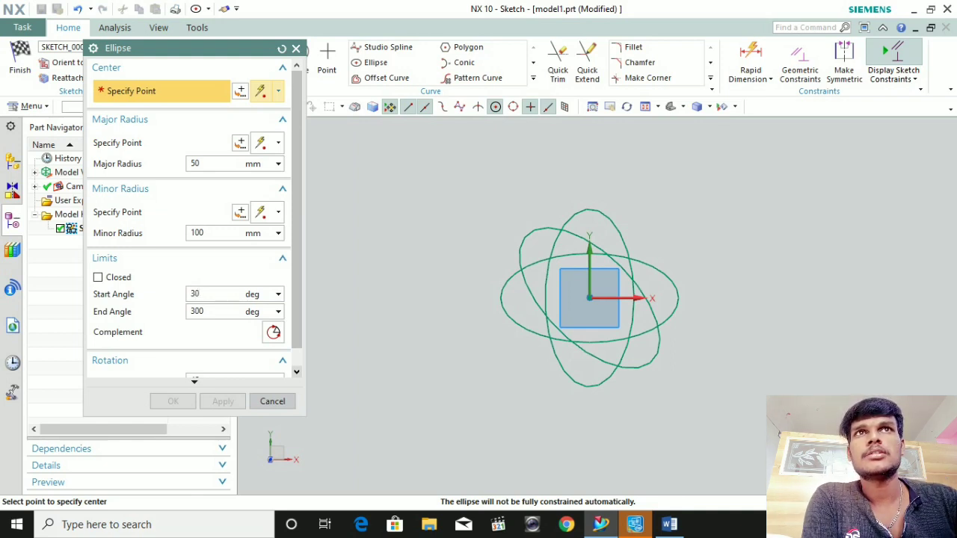
key(Tab)
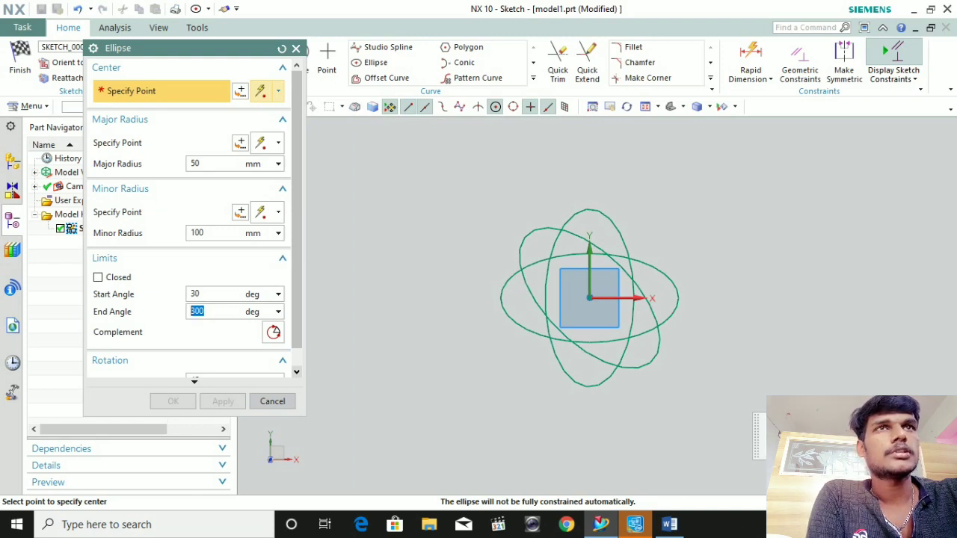
text(250)
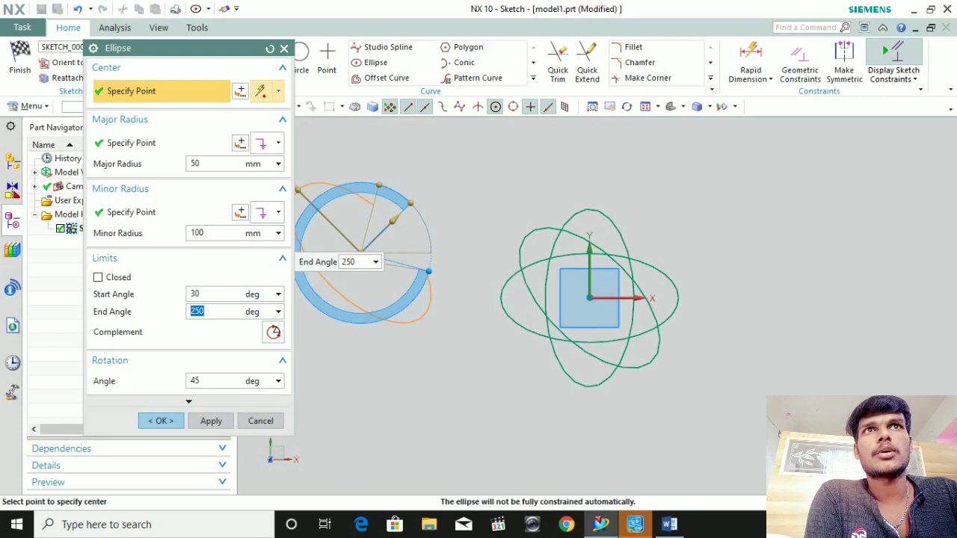
click(160, 421)
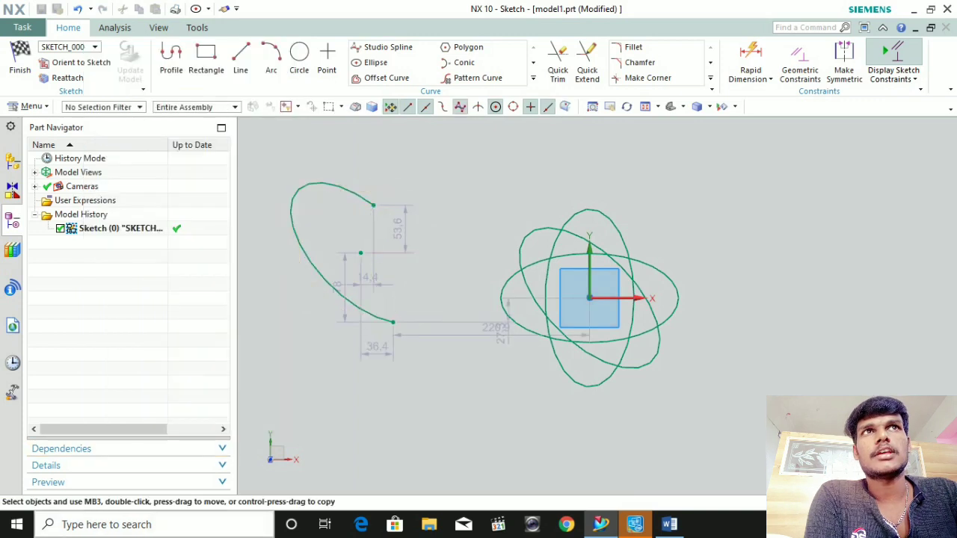
scroll(354, 204, down, 2)
scroll(354, 204, up, 5)
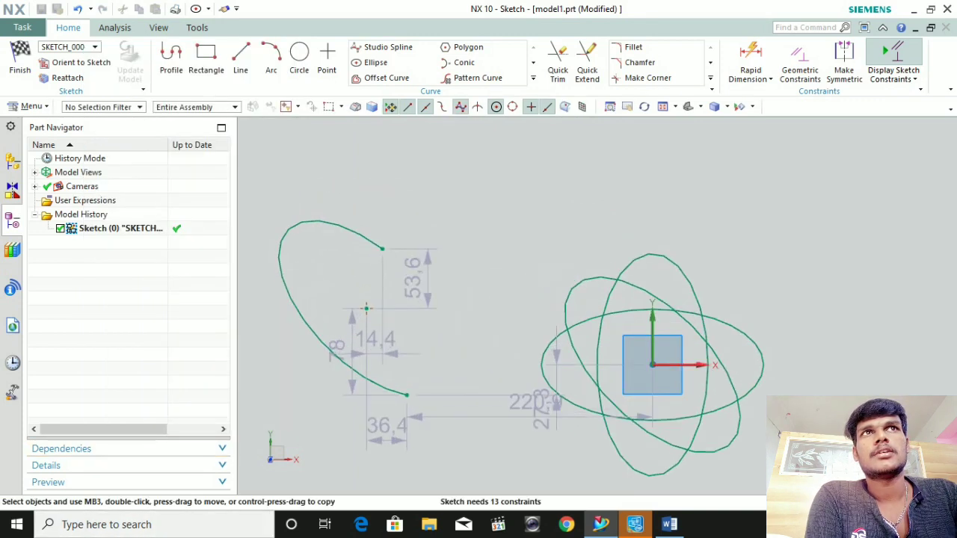
scroll(369, 321, down, 2)
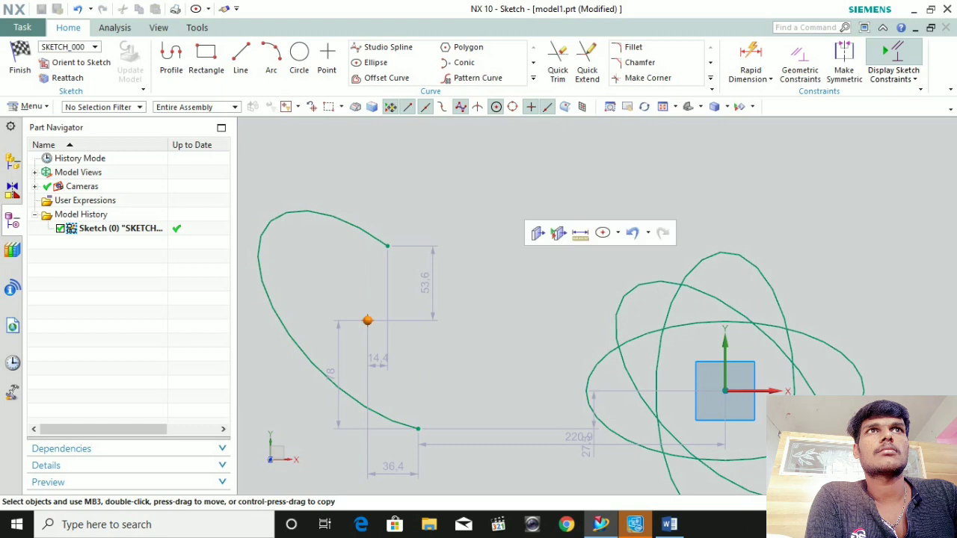
scroll(520, 265, down, 2)
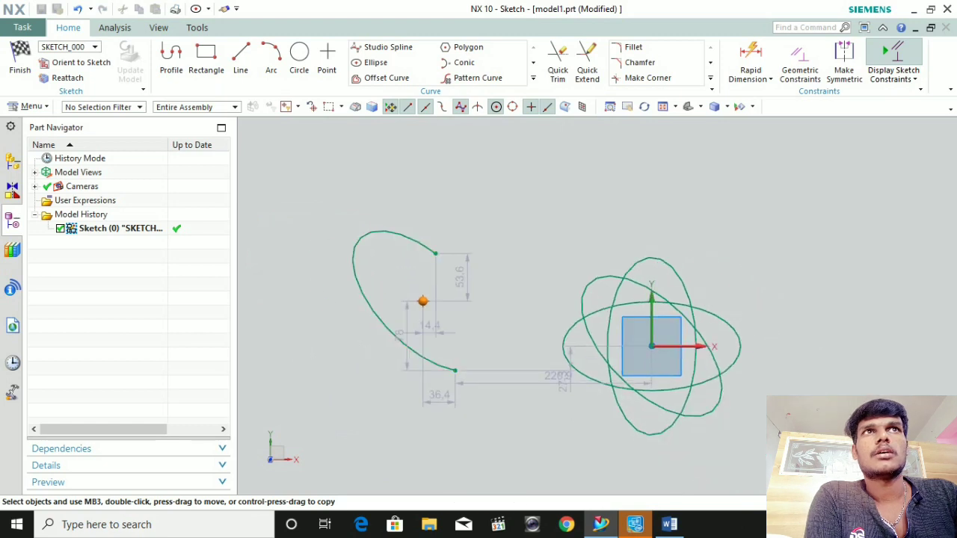
click(512, 370)
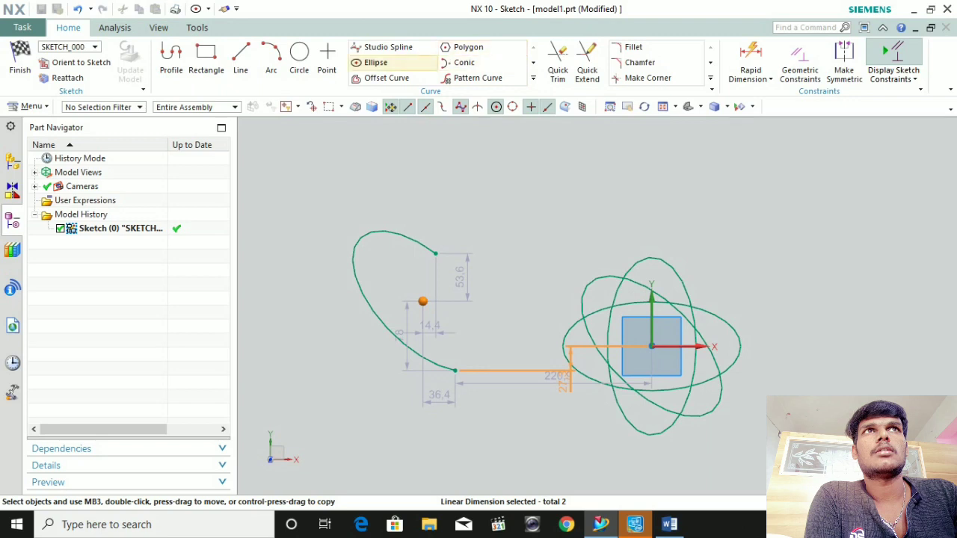
Step: Add another open ellipse on the first open ellipse's centre with a 45-degree start angle and a 360-degree end angle
click(376, 62)
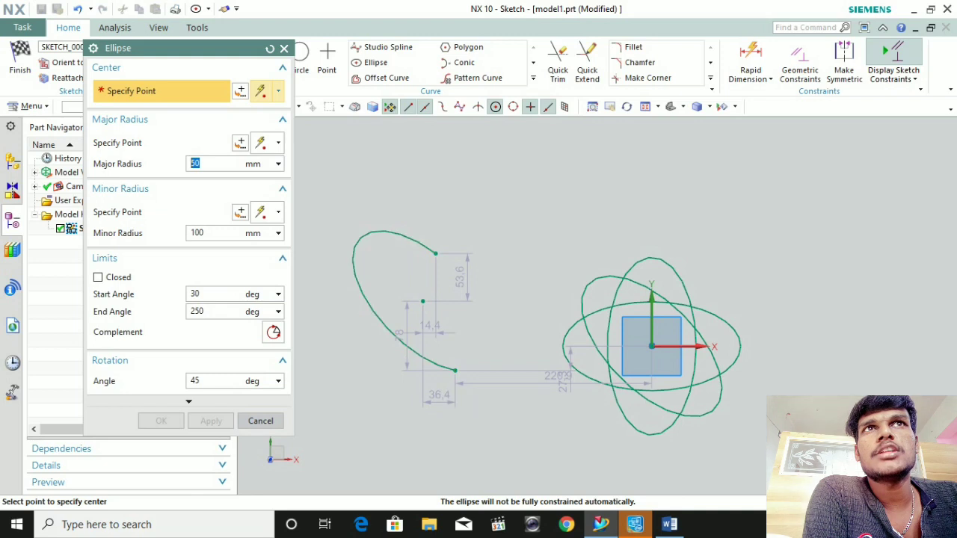
click(196, 294)
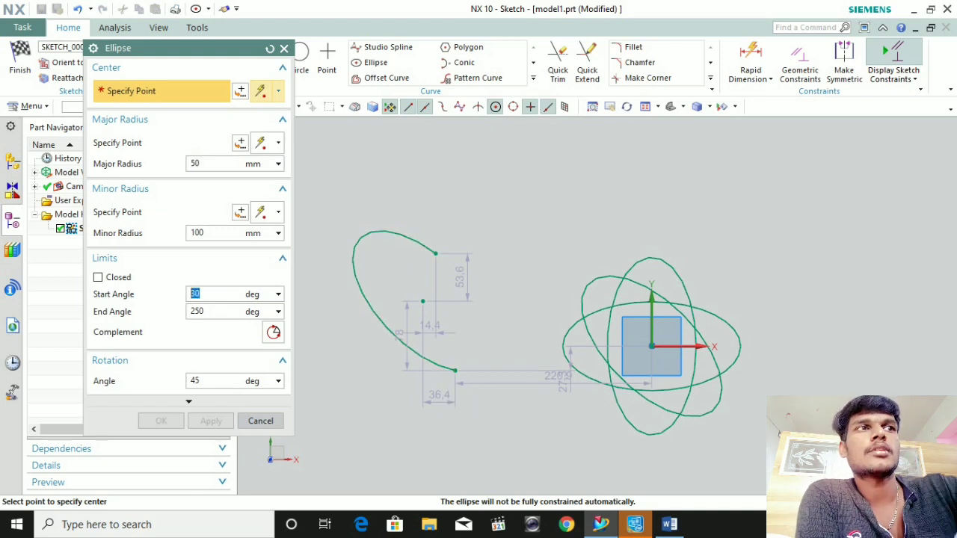
text(45)
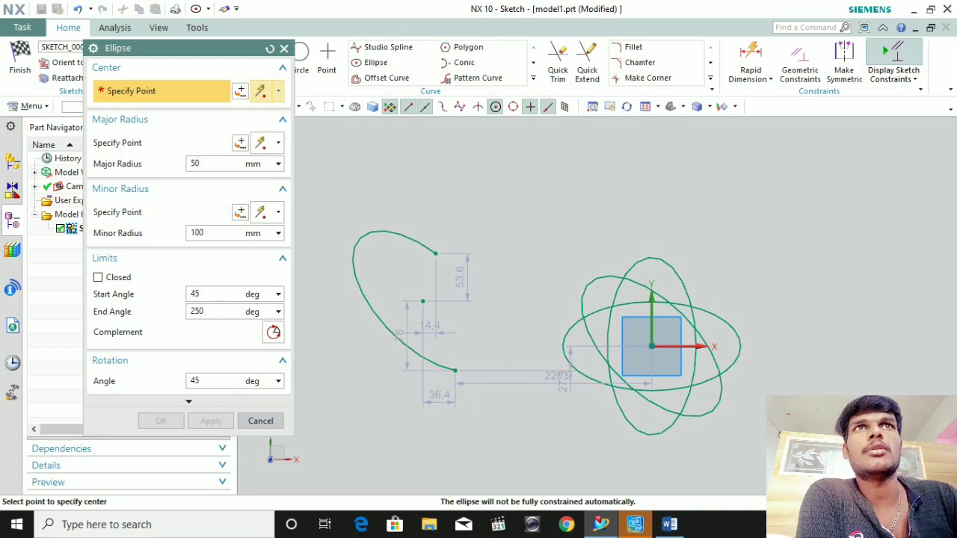
click(204, 311)
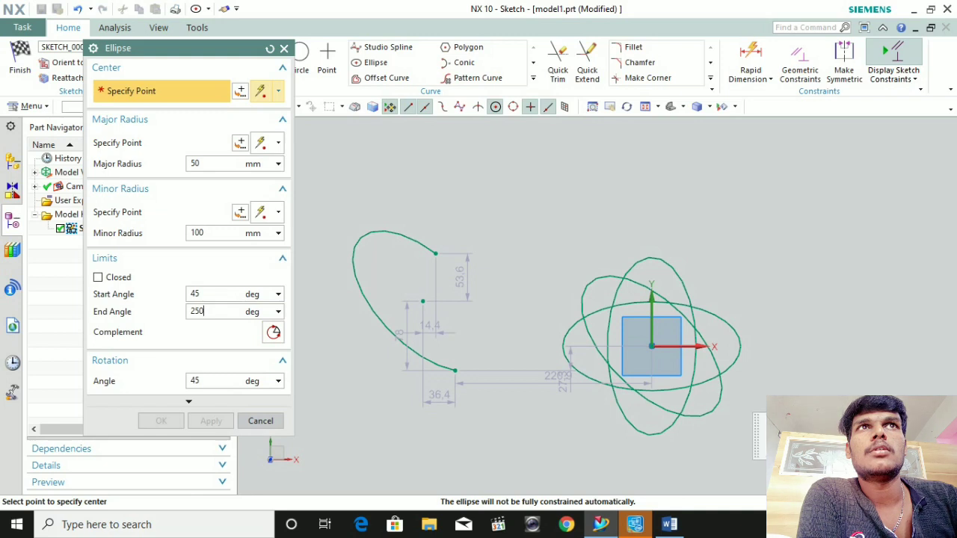
double_click(197, 311)
text(360)
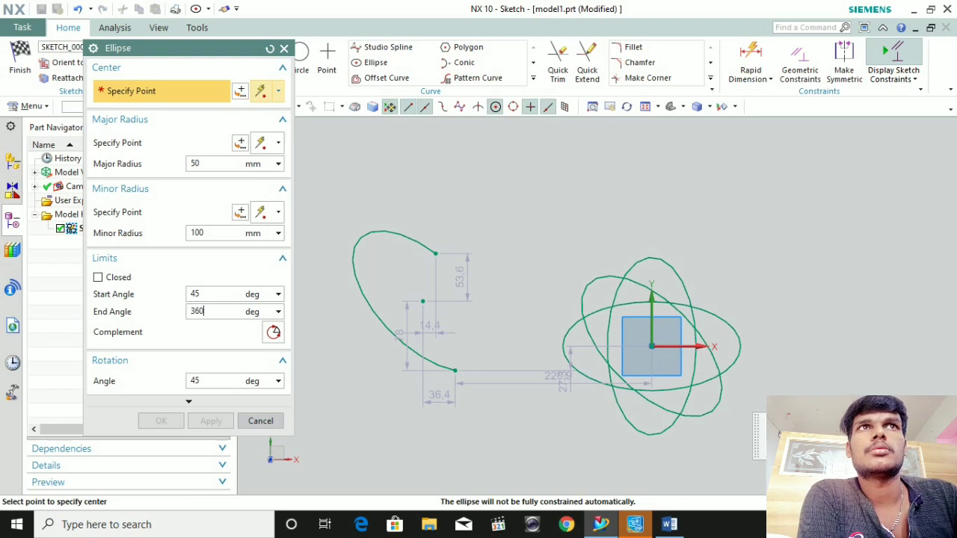
key(Return)
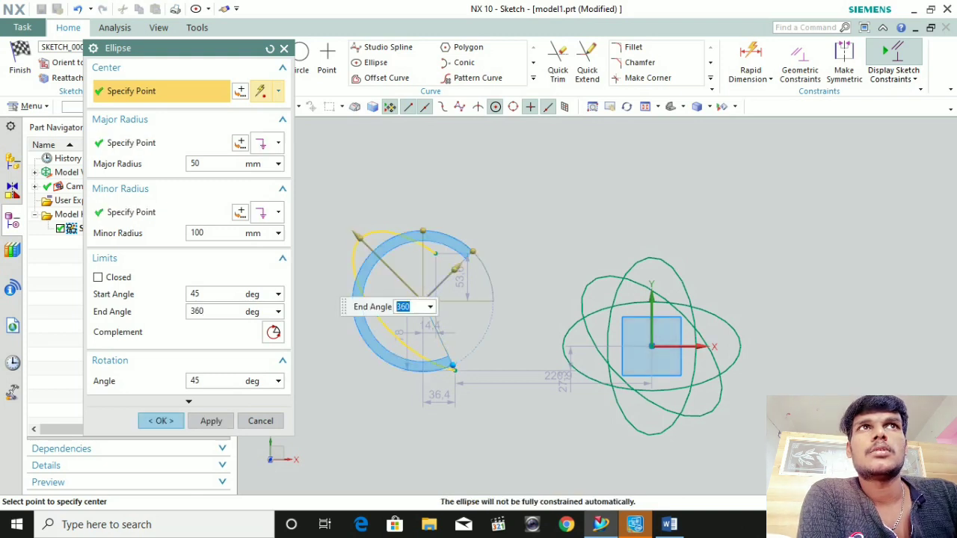
scroll(437, 352, up, 2)
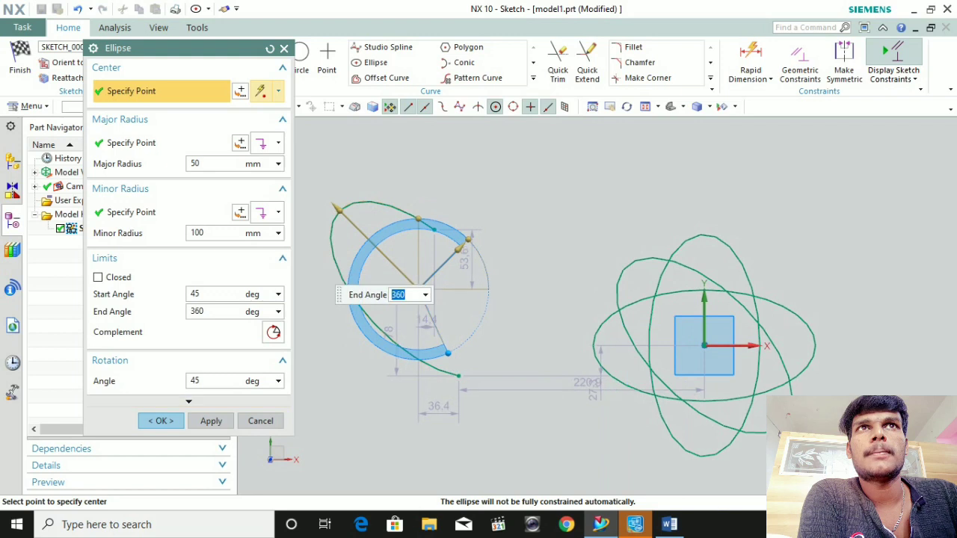
key(Return)
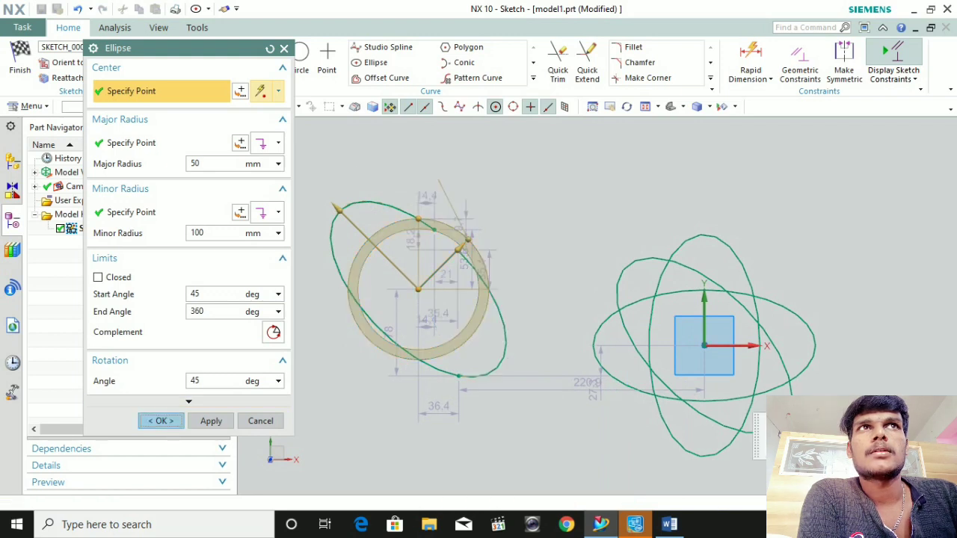
key(Return)
scroll(426, 266, up, 4)
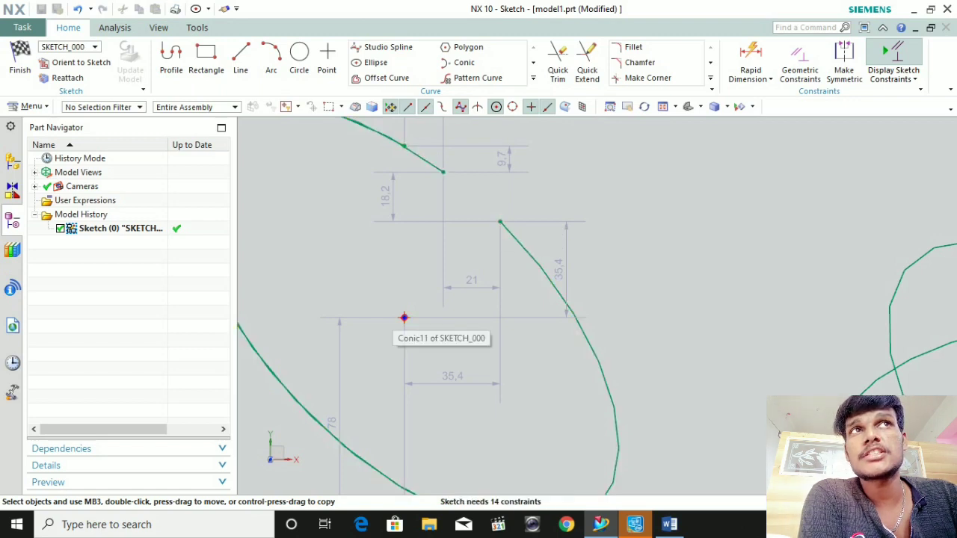
scroll(500, 222, down, 4)
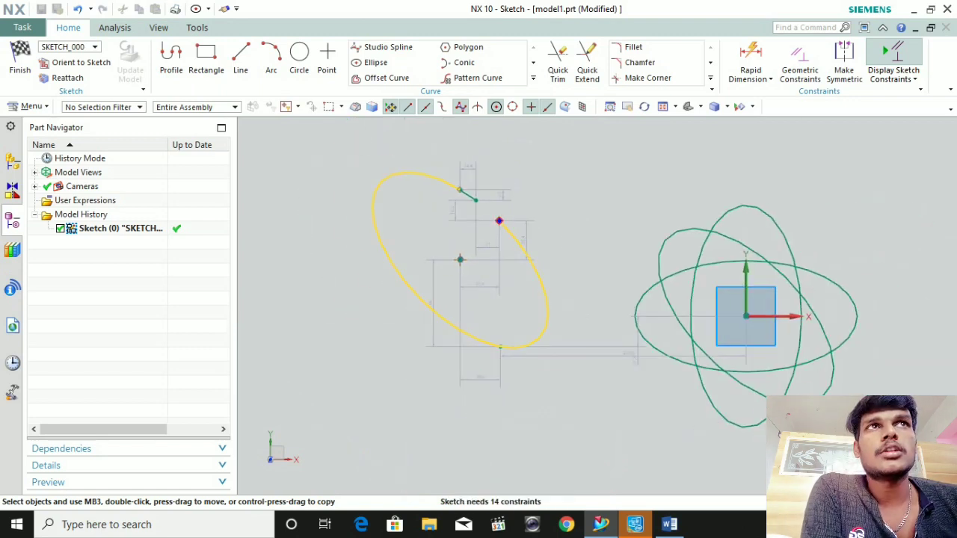
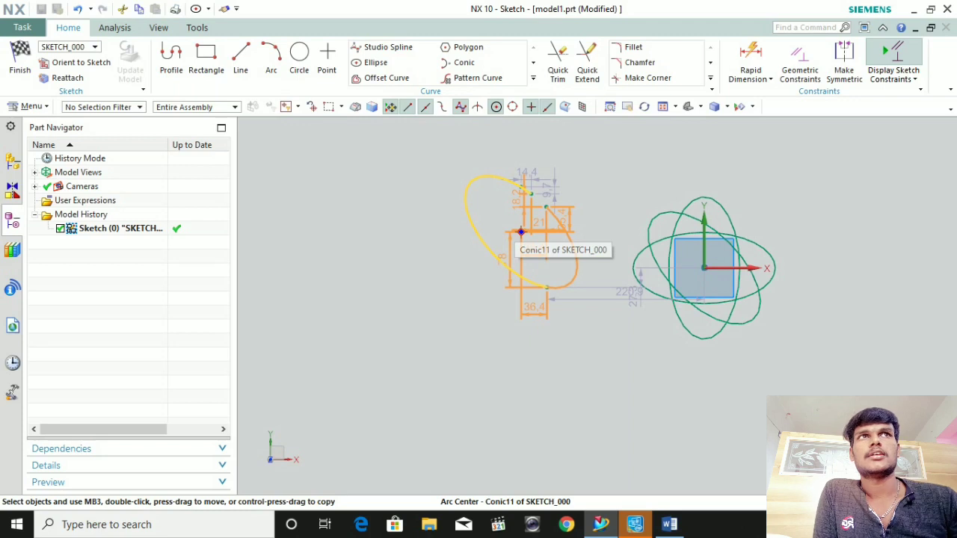
click(521, 232)
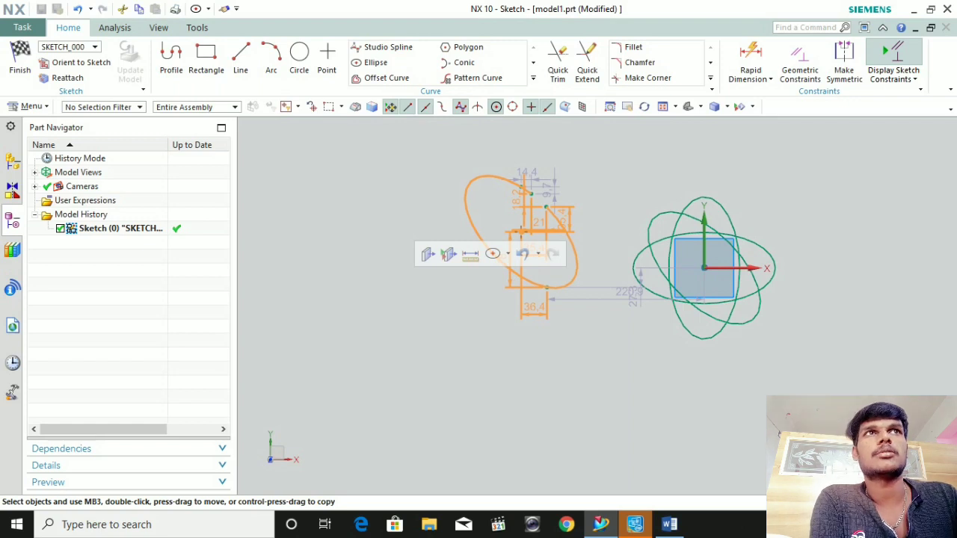
mouse_move(509, 277)
middle_down()
mouse_move(523, 269)
mouse_move(512, 273)
middle_up()
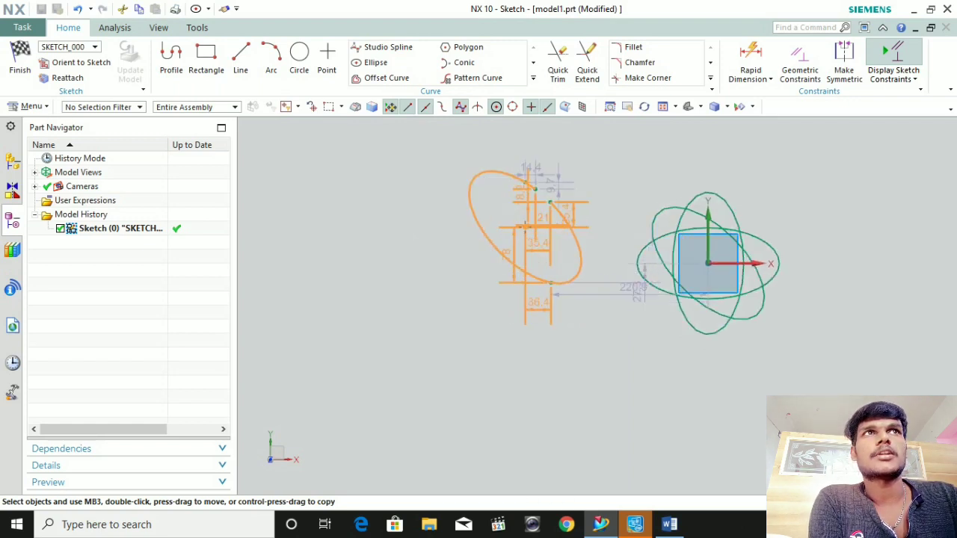
Step: Finish the ellipse sketch and delete it from the model history
click(20, 63)
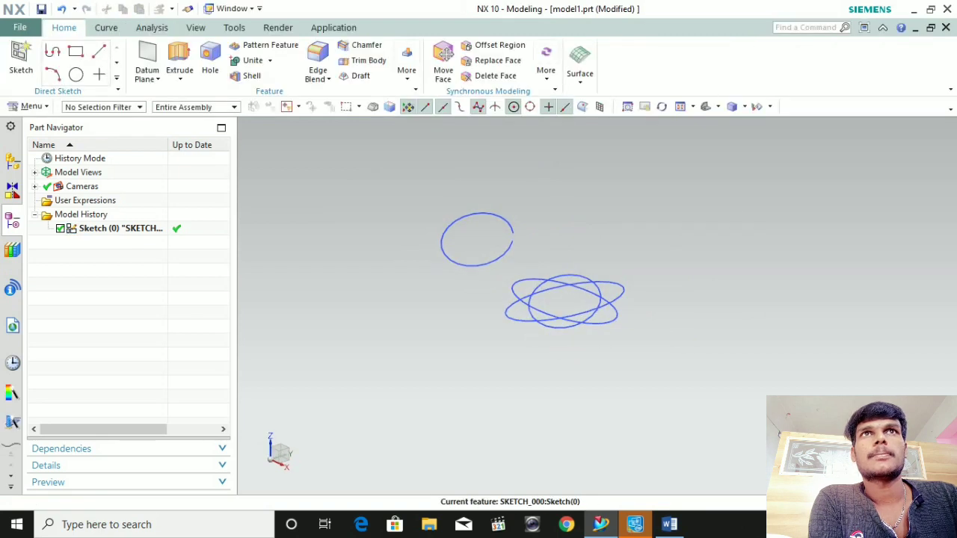
click(120, 228)
right_click(119, 228)
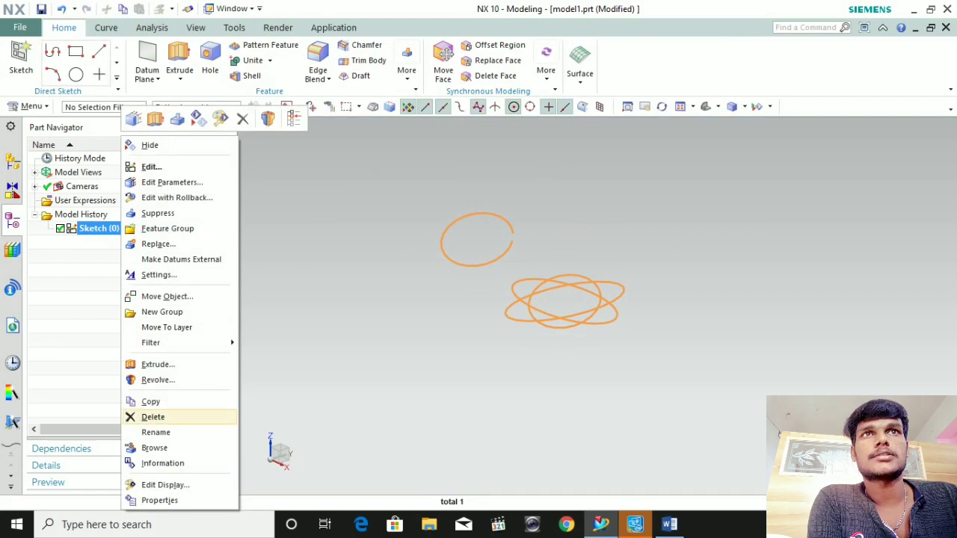
click(153, 416)
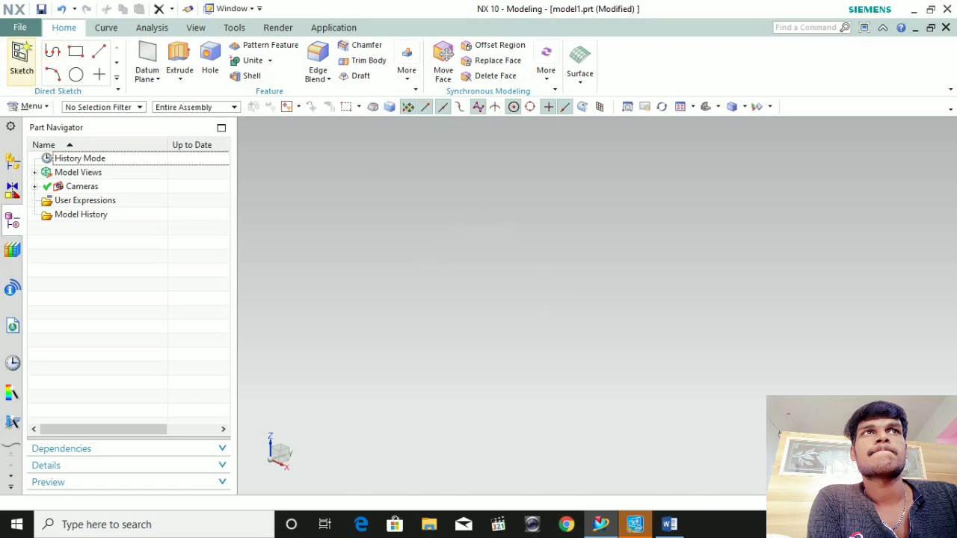
Step: Create a new sketch on the default XY plane and open it in the sketch task environment
click(21, 59)
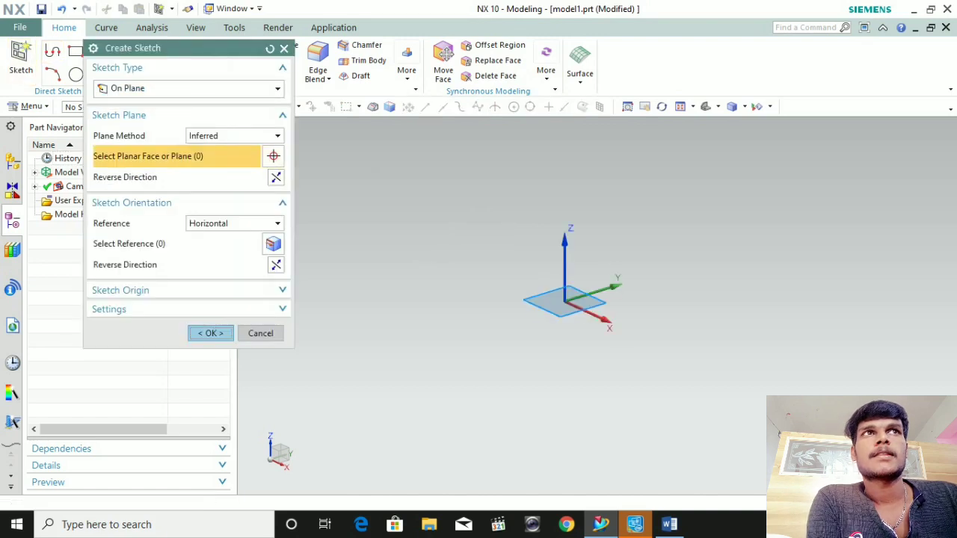
key(Return)
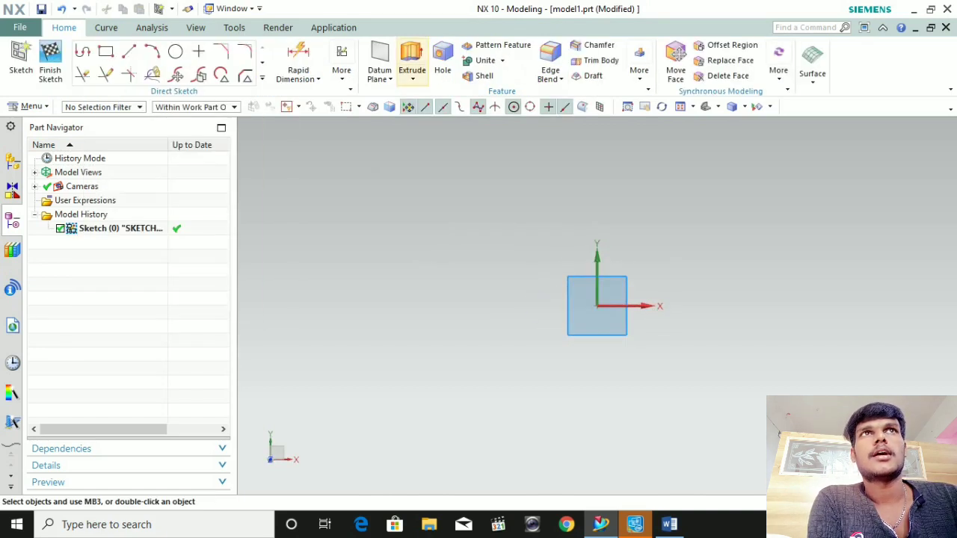
click(342, 69)
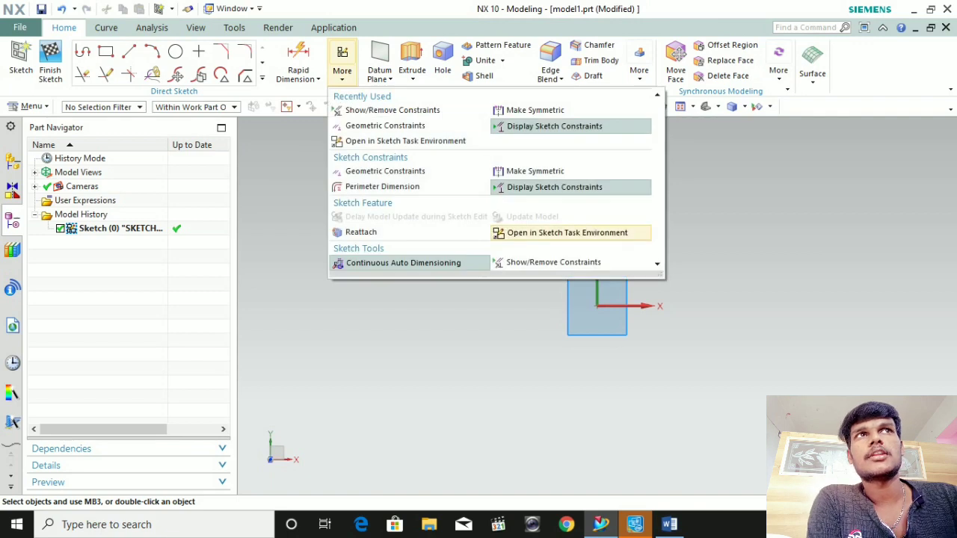
click(577, 231)
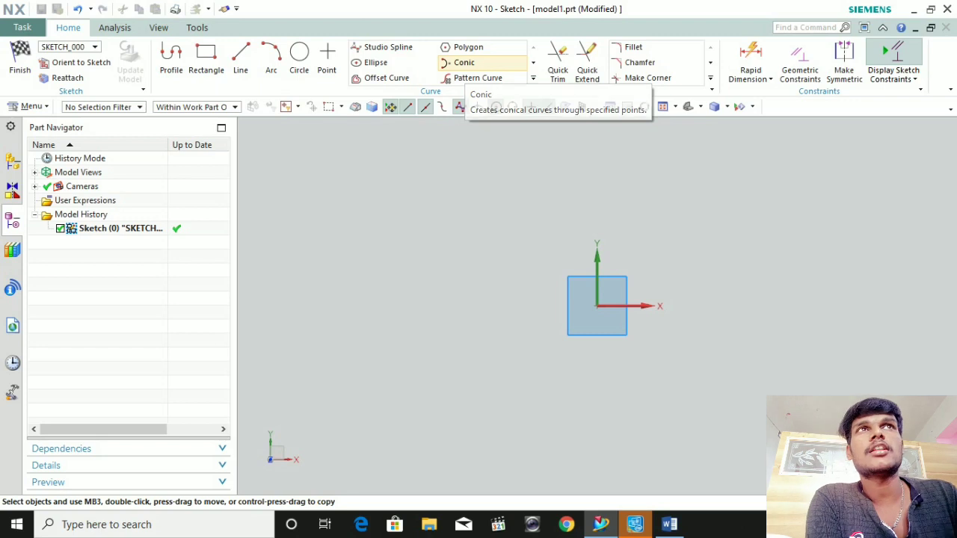
click(463, 62)
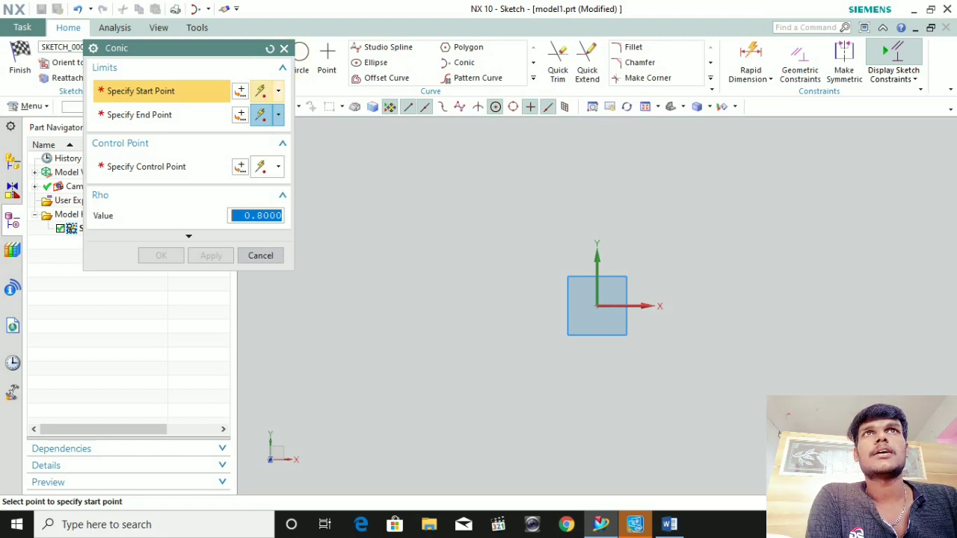
click(382, 261)
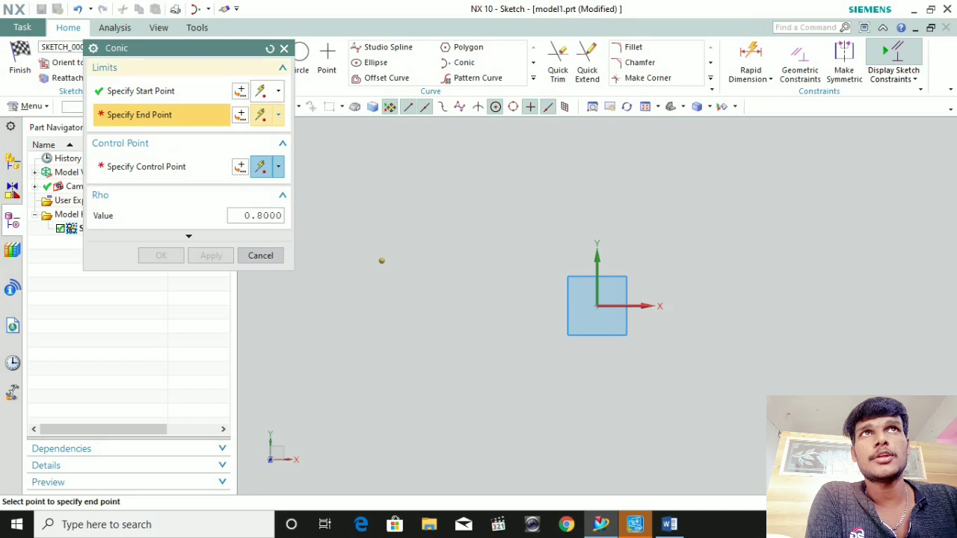
click(284, 48)
Step: Draw a horizontal line about 1790 mm long in the sketch, to the right of the origin and slightly above the X axis
click(240, 56)
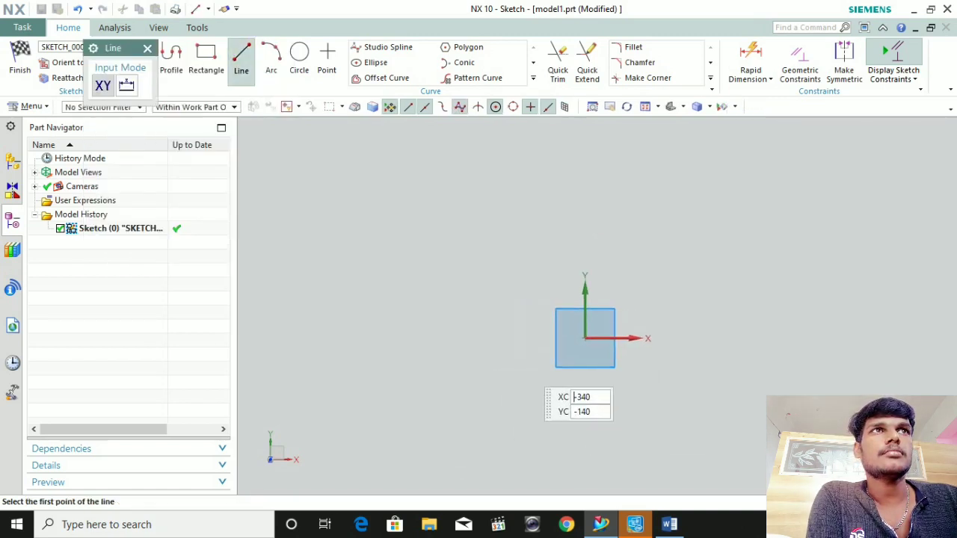
shift+middle_drag(671, 320, 396, 333)
click(427, 333)
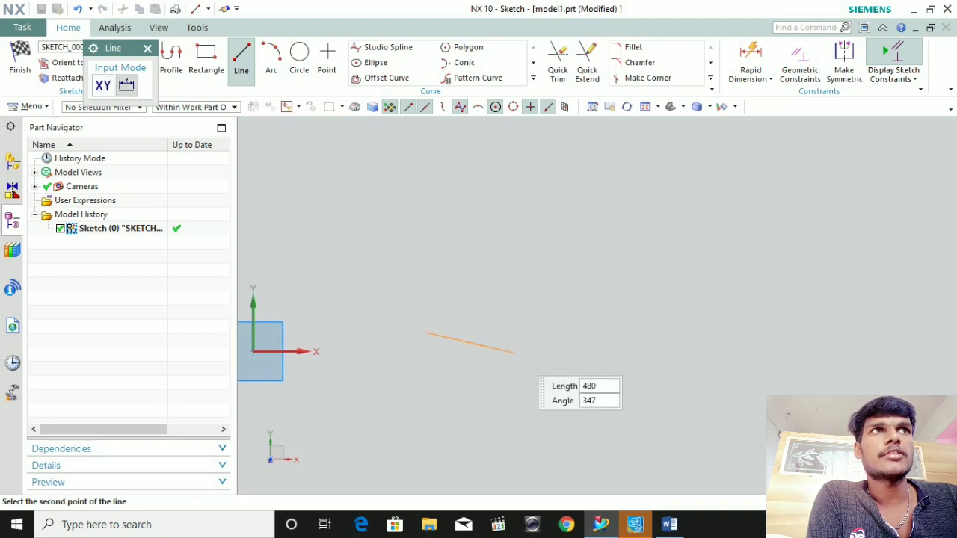
click(761, 333)
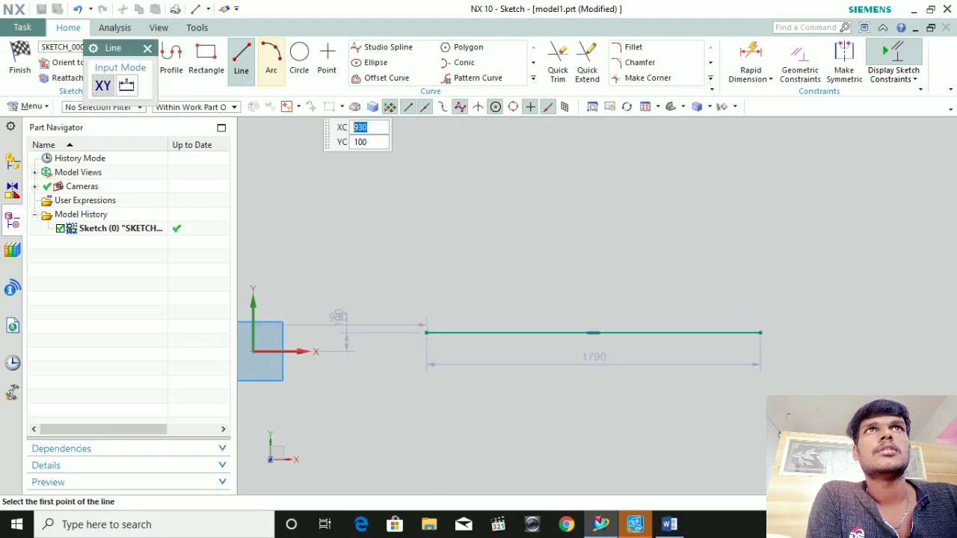
Step: Draw a conic between the line's two endpoints with its control point about 1600 mm above the line and a Rho of 0.8
click(461, 62)
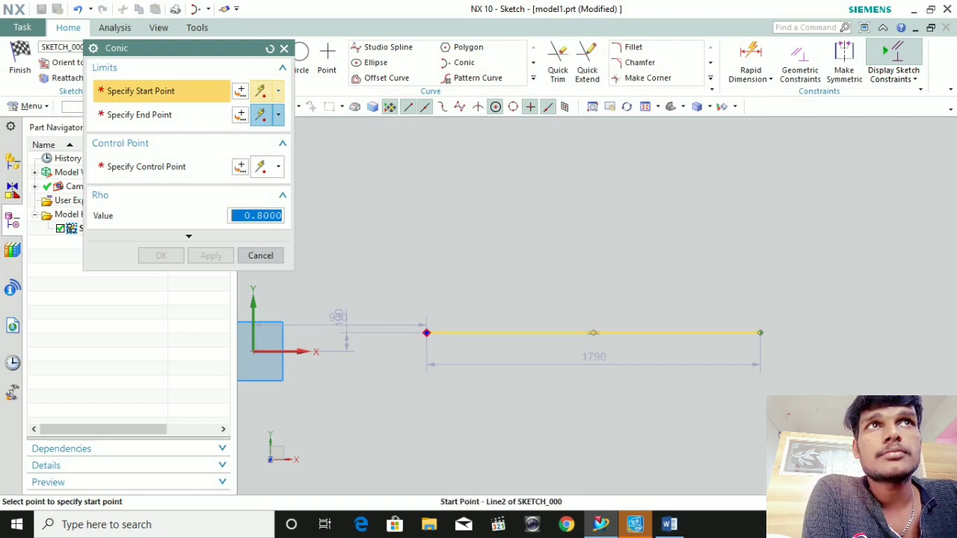
click(426, 333)
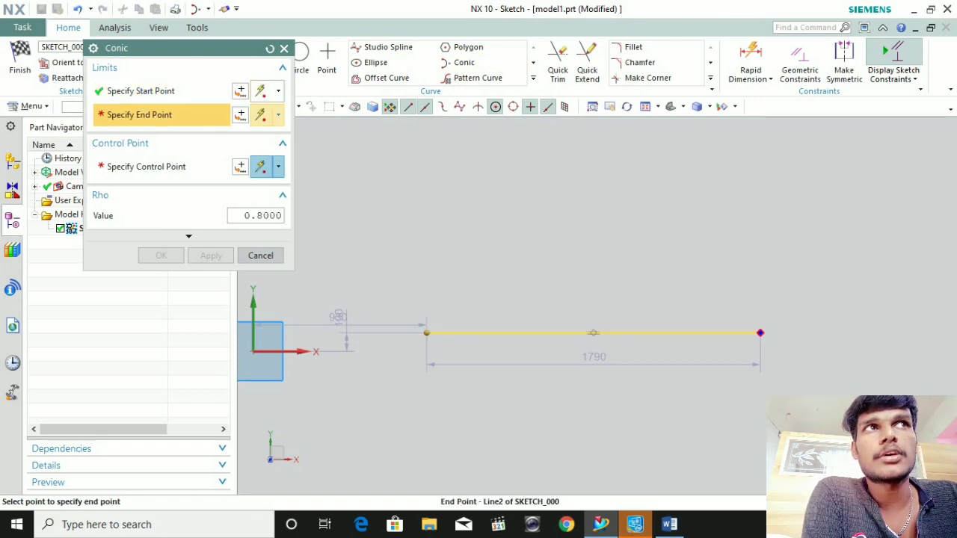
click(761, 333)
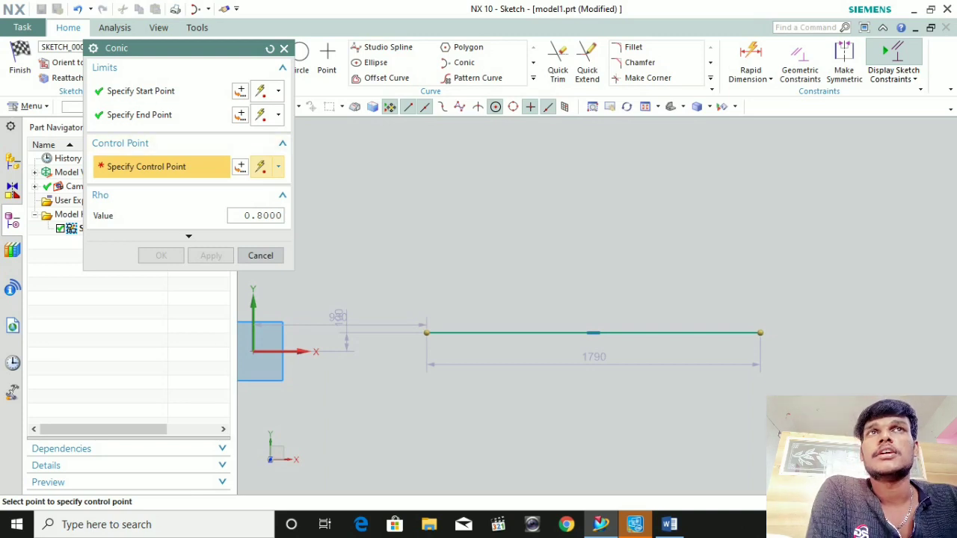
scroll(580, 286, down, 5)
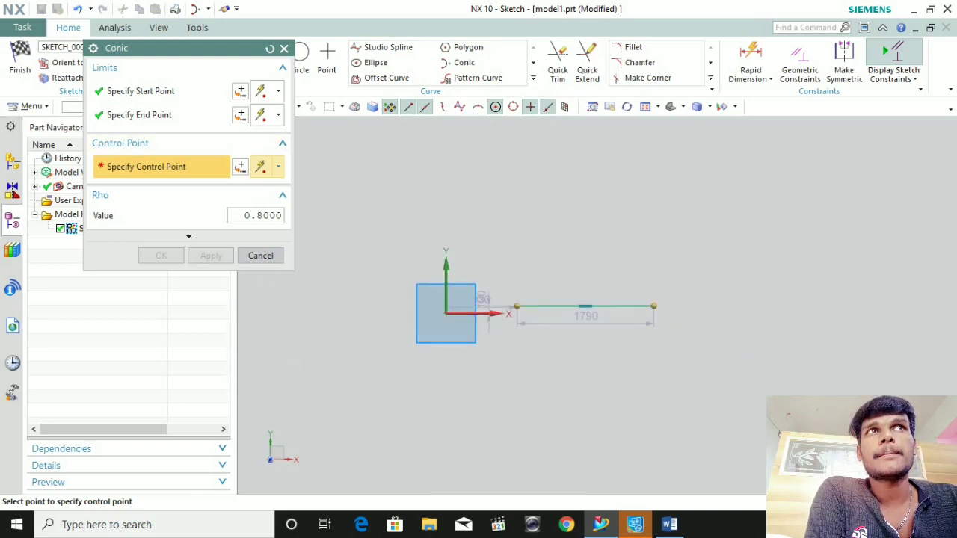
click(574, 181)
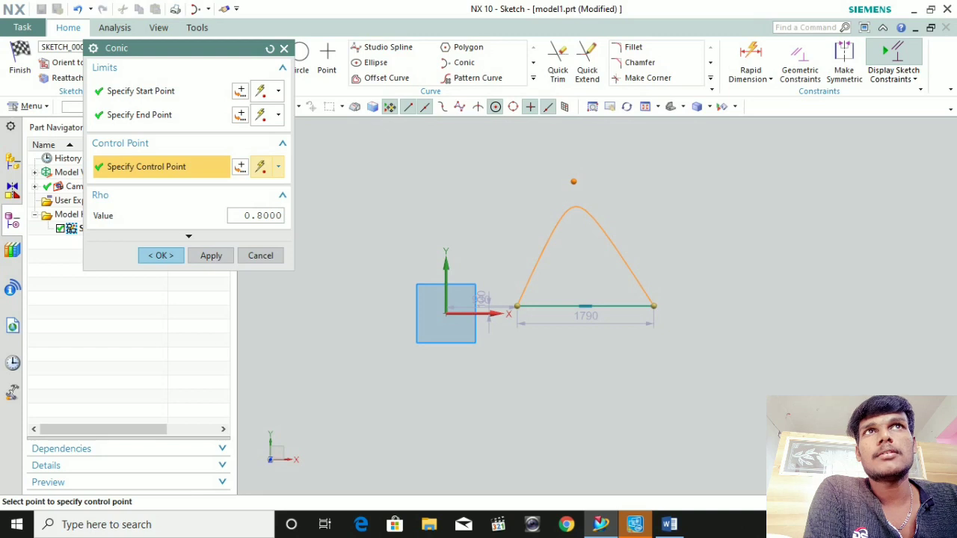
click(255, 215)
key(Return)
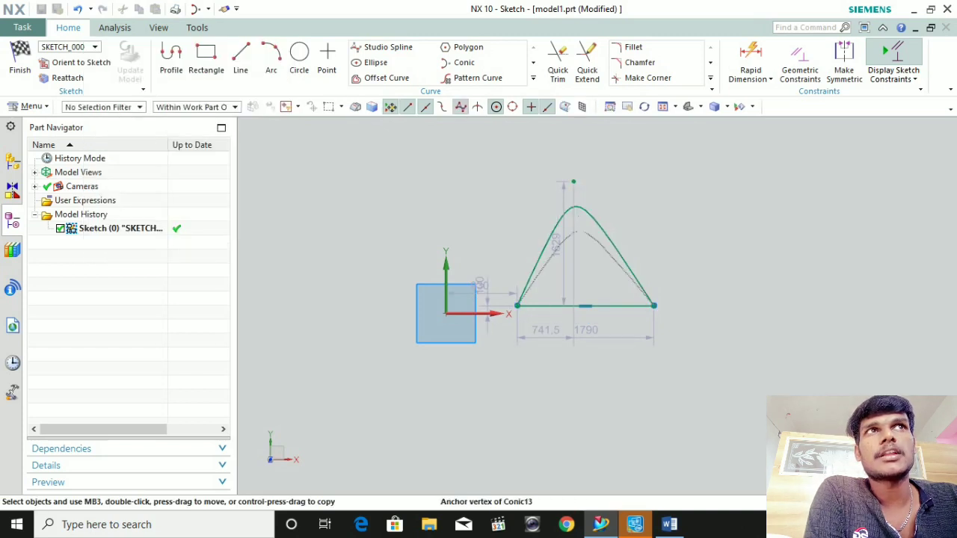
double_click(577, 211)
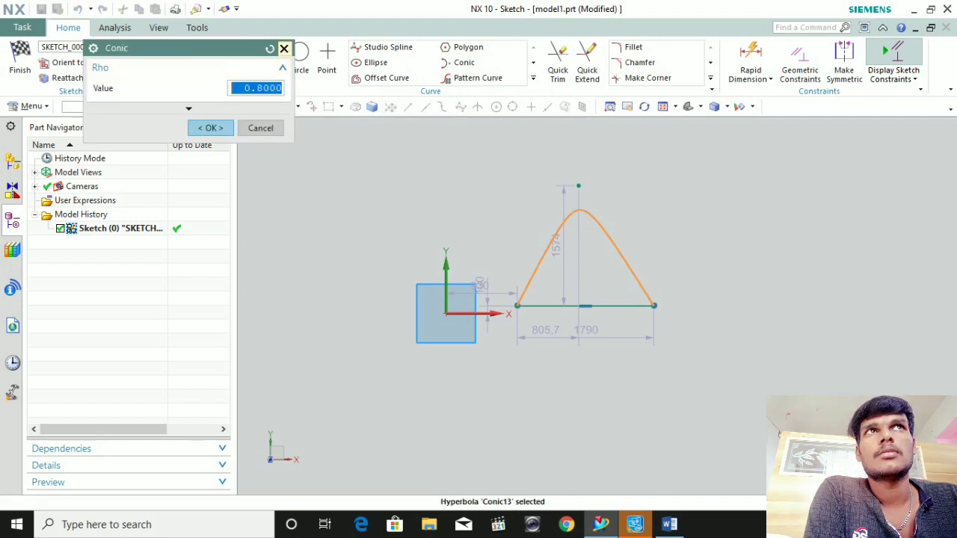
click(284, 48)
click(464, 63)
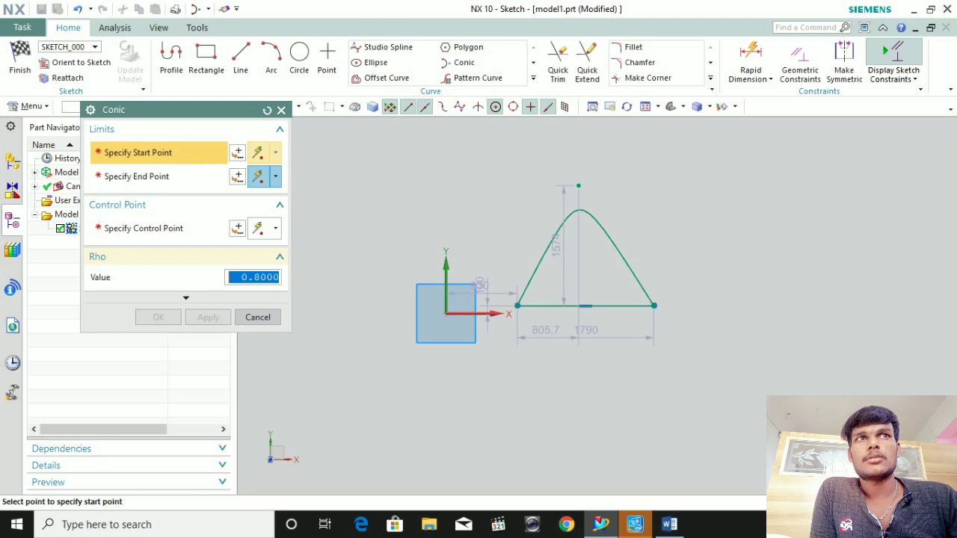
click(254, 277)
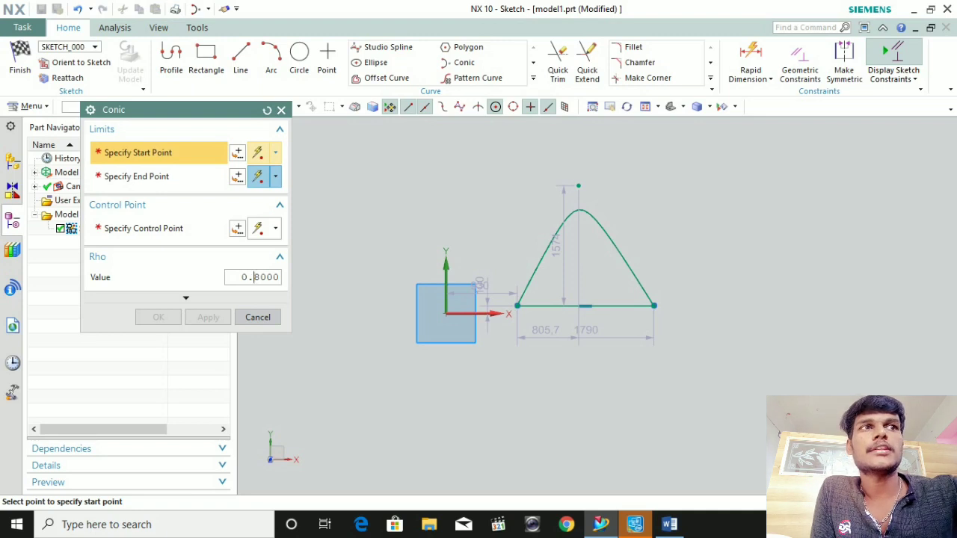
key(Delete)
text(0)
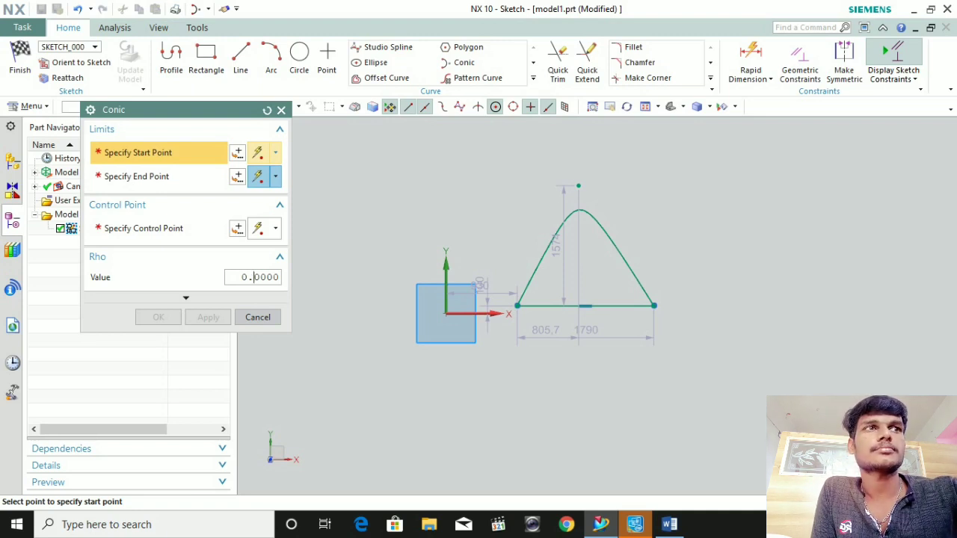
key(BackSpace)
text(5)
key(Return)
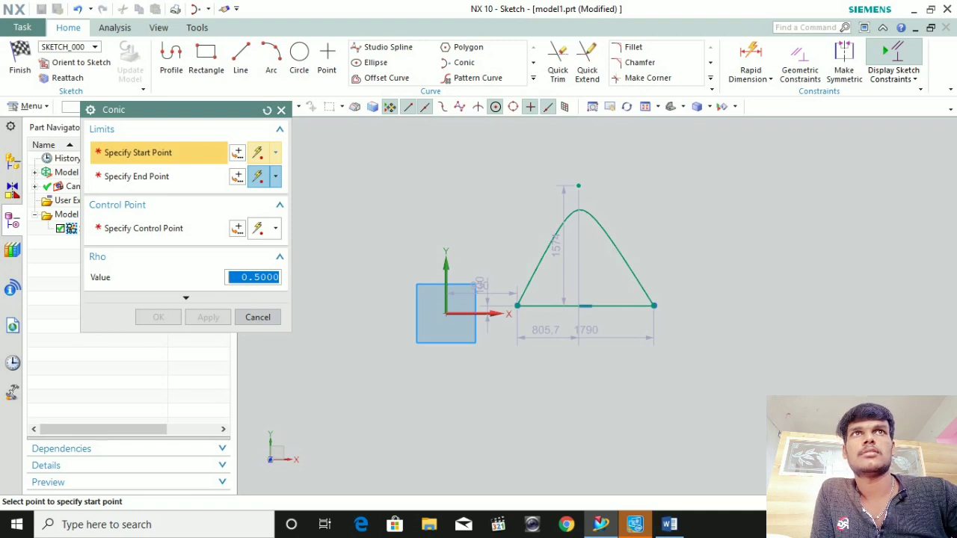
click(253, 276)
key(Delete)
text(0)
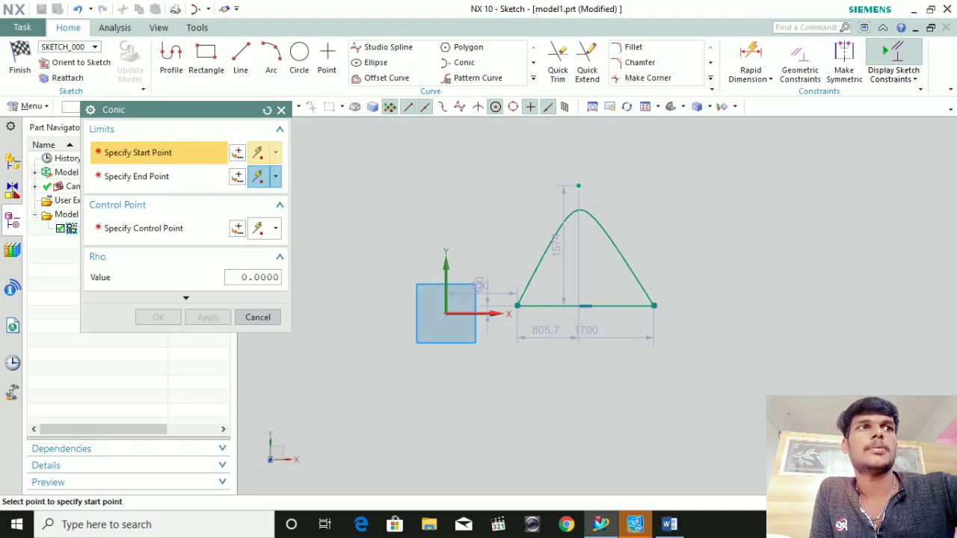
click(259, 277)
text(8)
key(Return)
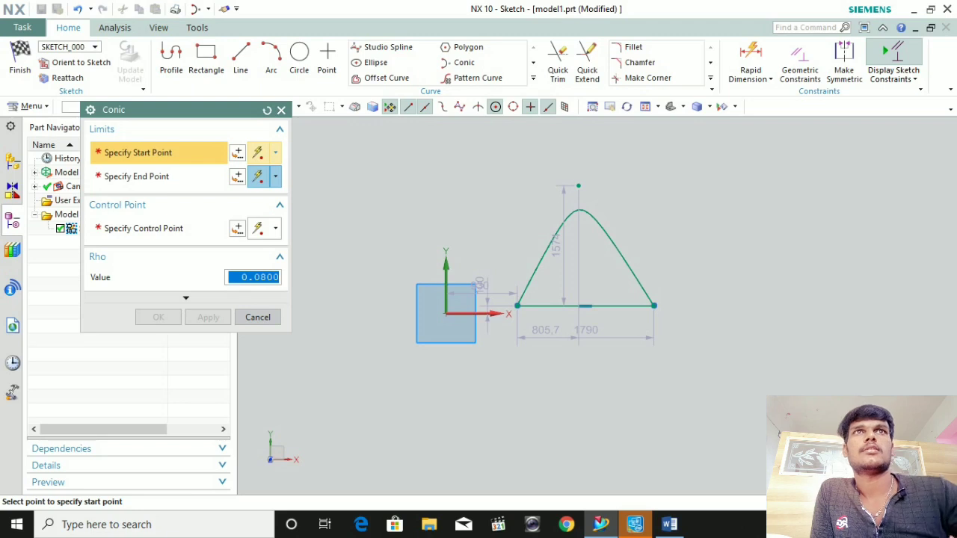
click(517, 305)
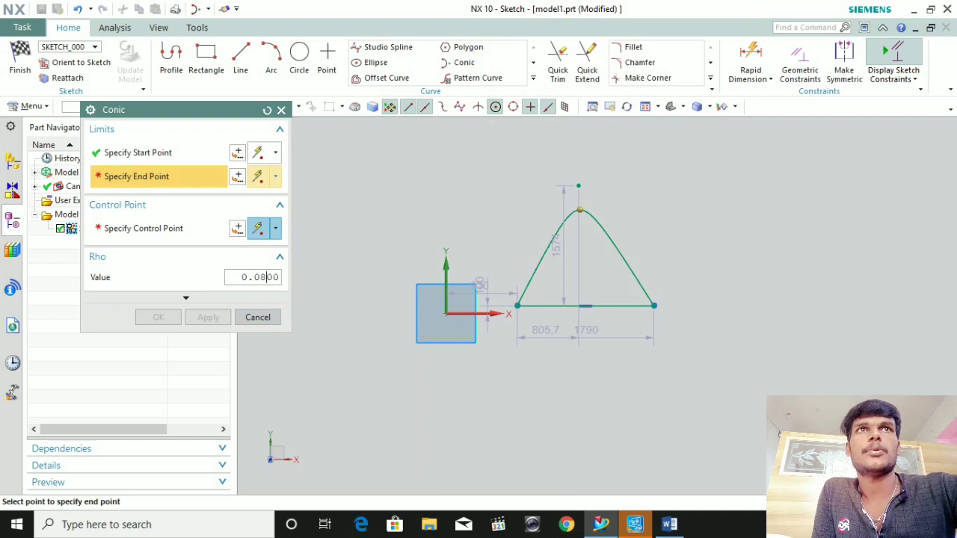
key(BackSpace)
key(BackSpace)
text(1000)
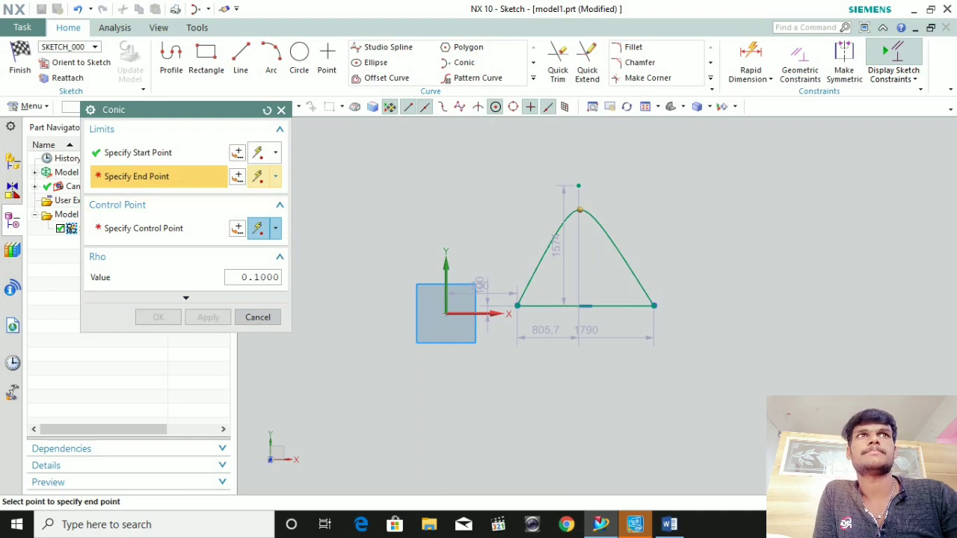
click(580, 211)
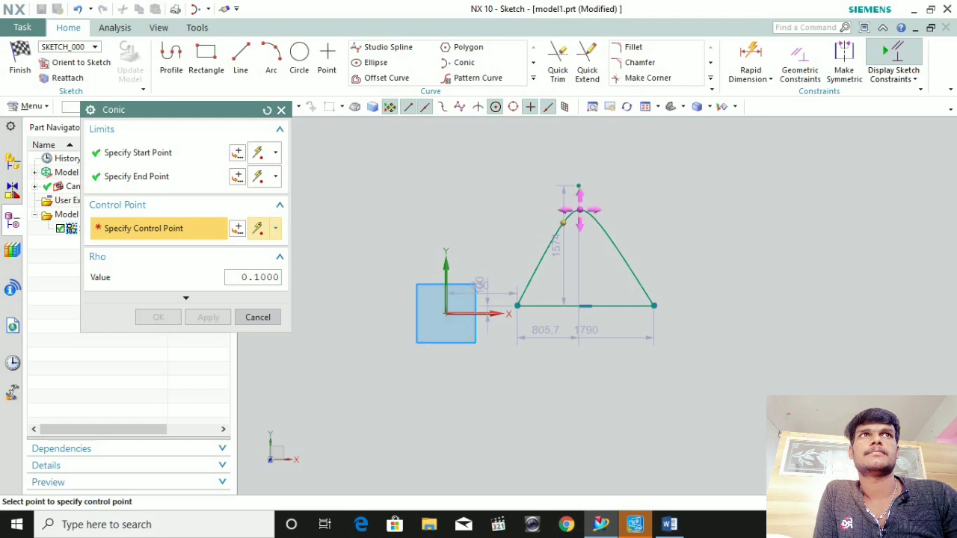
click(577, 184)
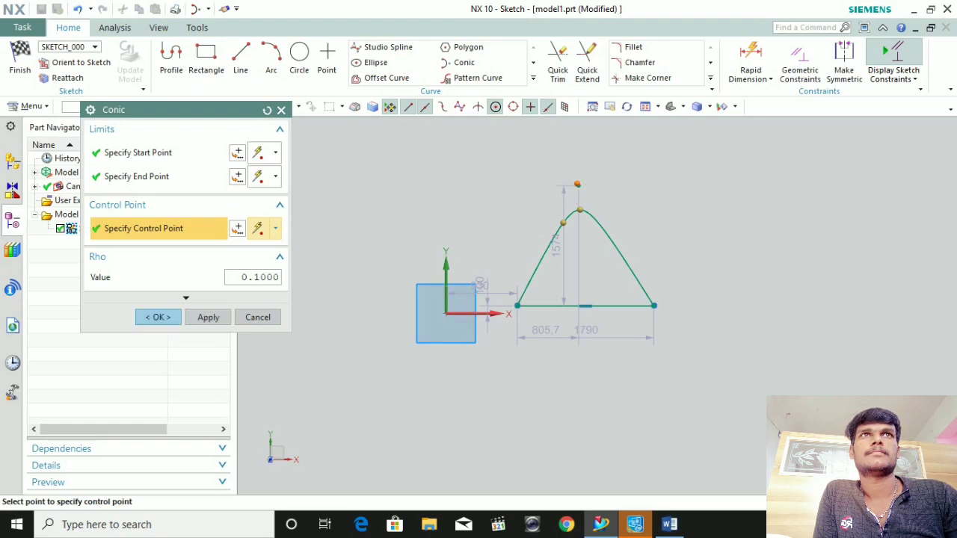
click(281, 110)
Step: Draw a second horizontal line about 5400 mm long to the left of the origin
scroll(603, 321, down, 3)
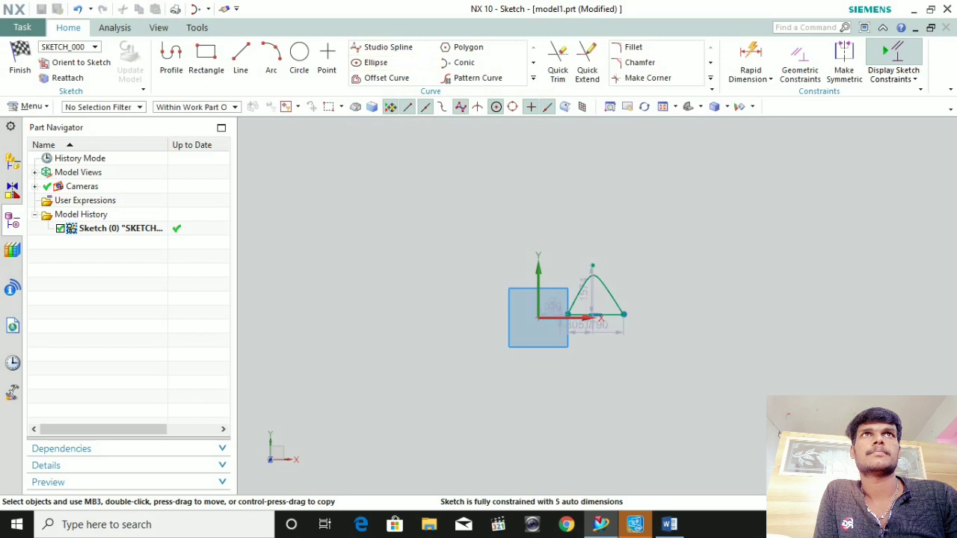
click(241, 59)
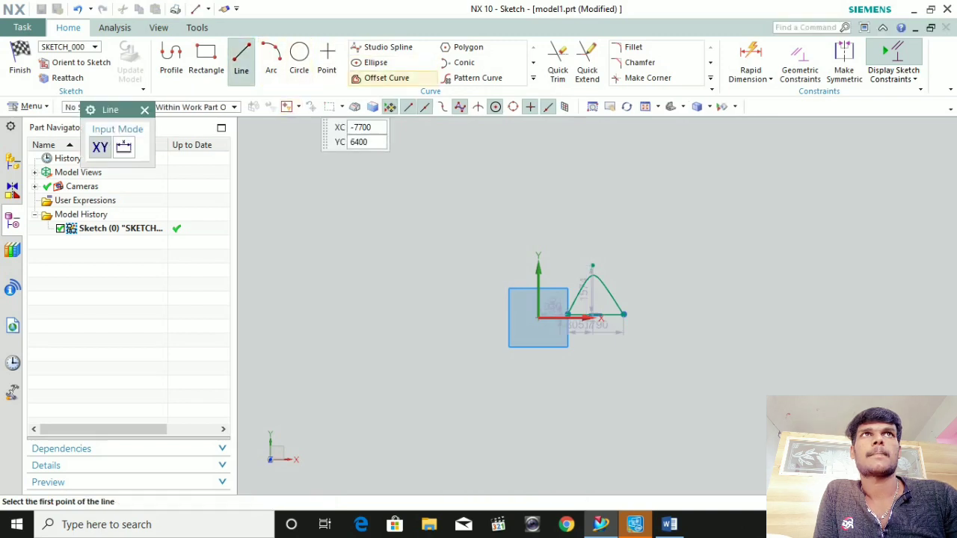
click(258, 286)
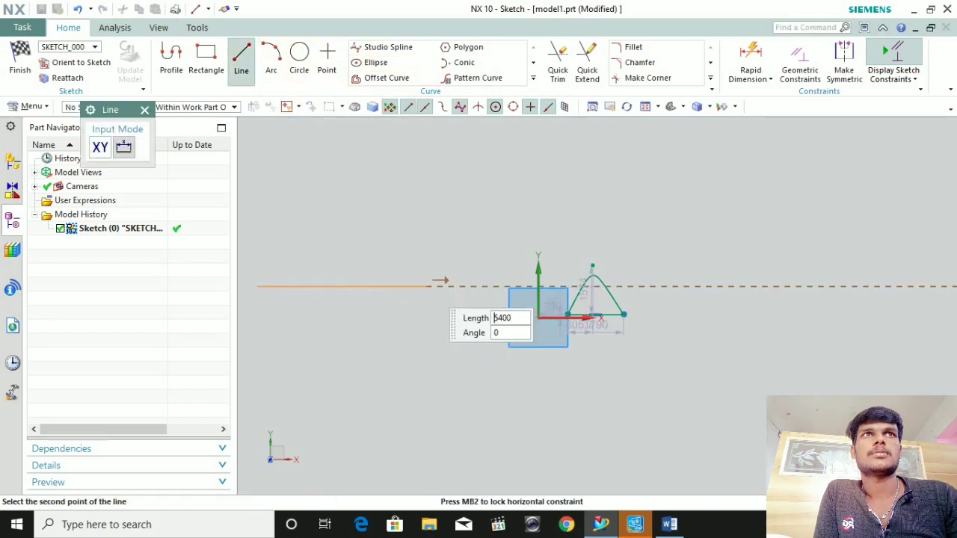
click(426, 287)
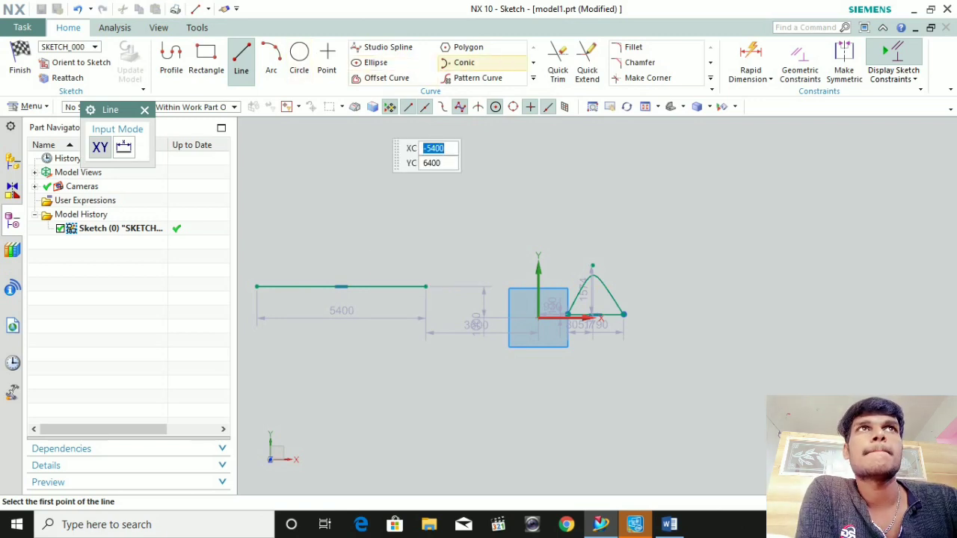
Step: Draw a conic across the 5400 mm line's endpoints with its control point about 4589 mm above the line and a Rho of 0.1
click(464, 62)
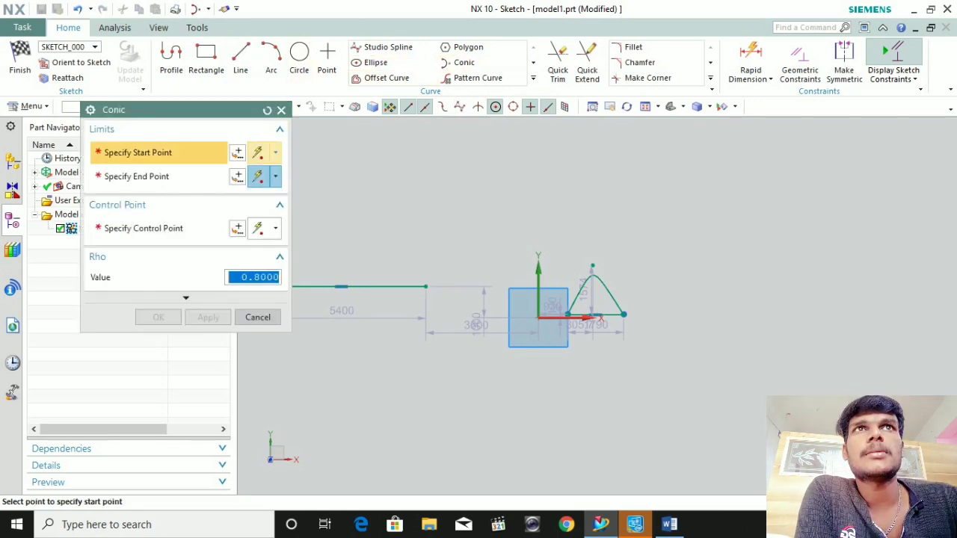
click(257, 286)
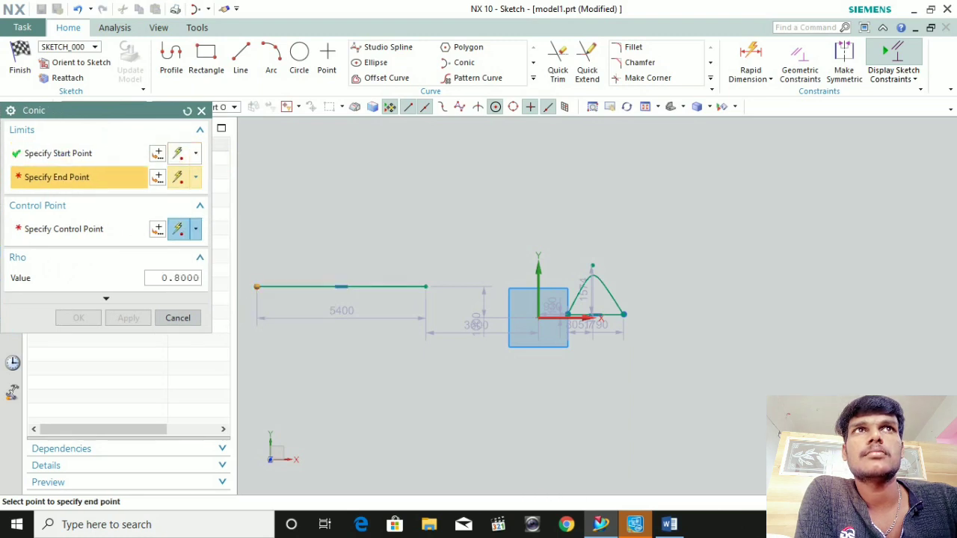
click(426, 286)
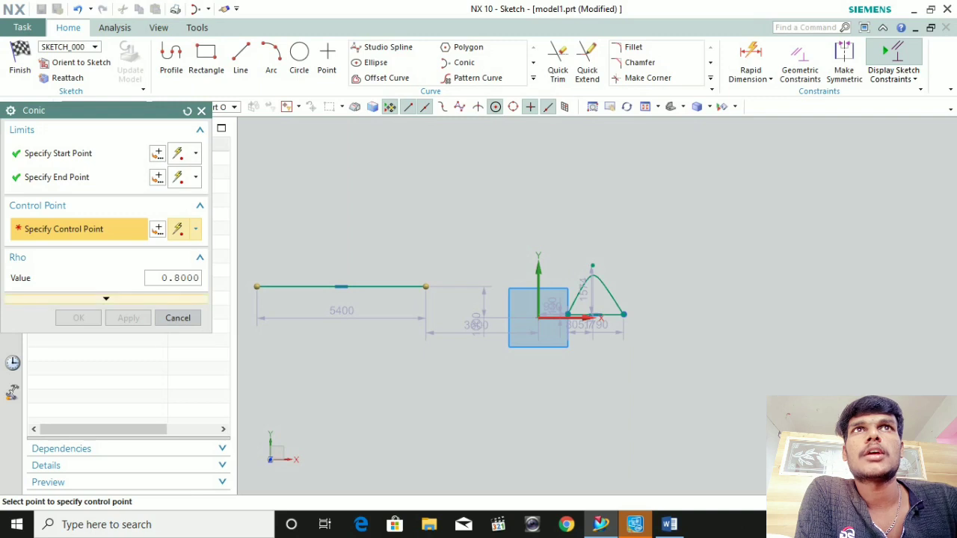
click(330, 142)
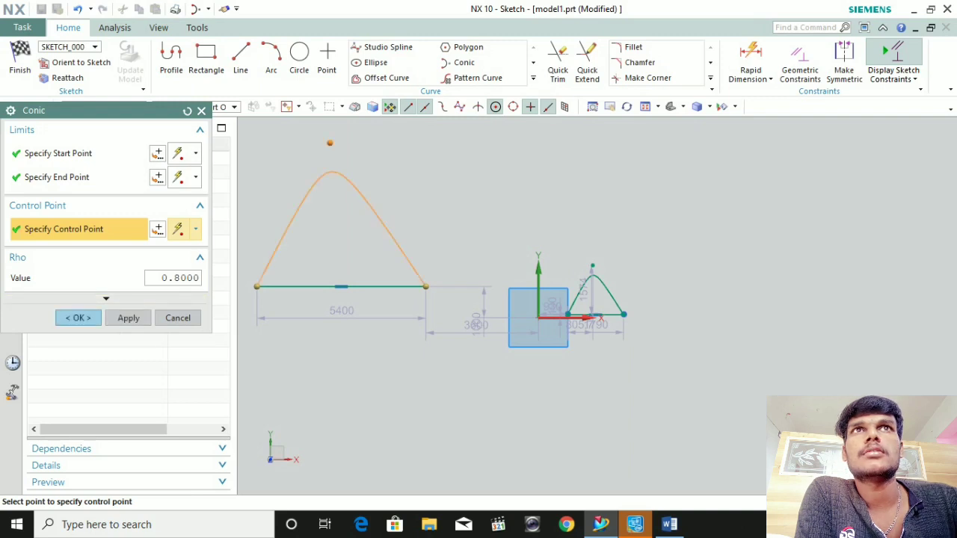
click(180, 277)
key(BackSpace)
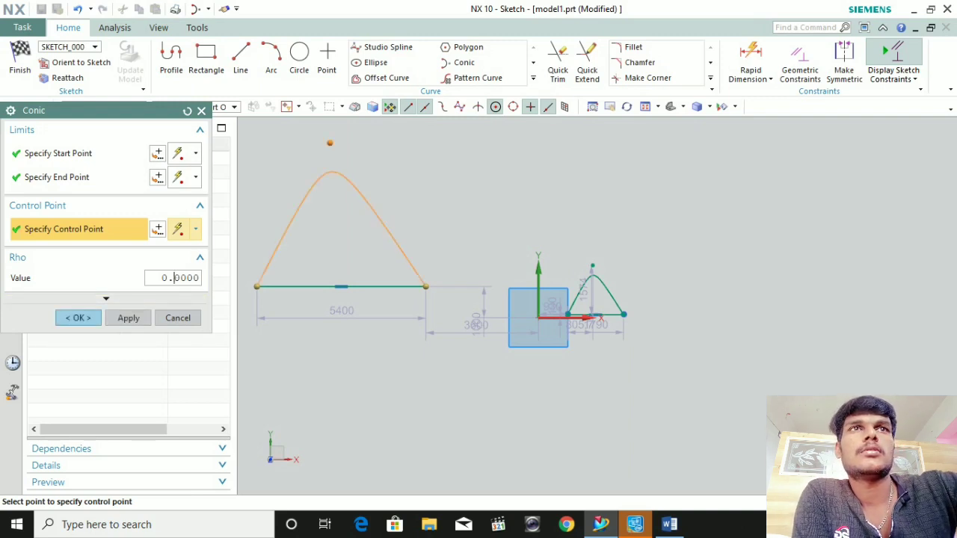
text(1)
key(Return)
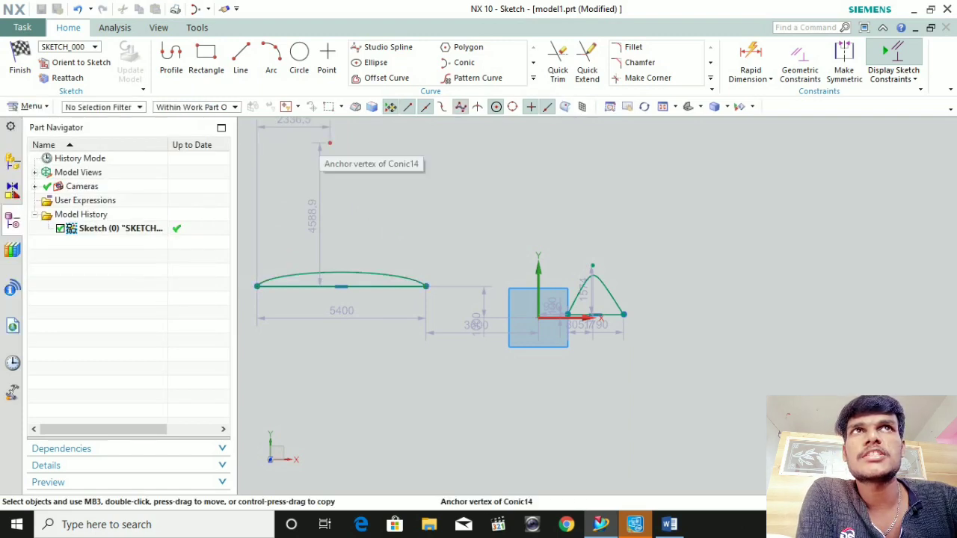
Step: Lower the flat conic's anchor vertex to about 2574 mm above its line and 2807 mm from the line's left end
drag(330, 143, 345, 206)
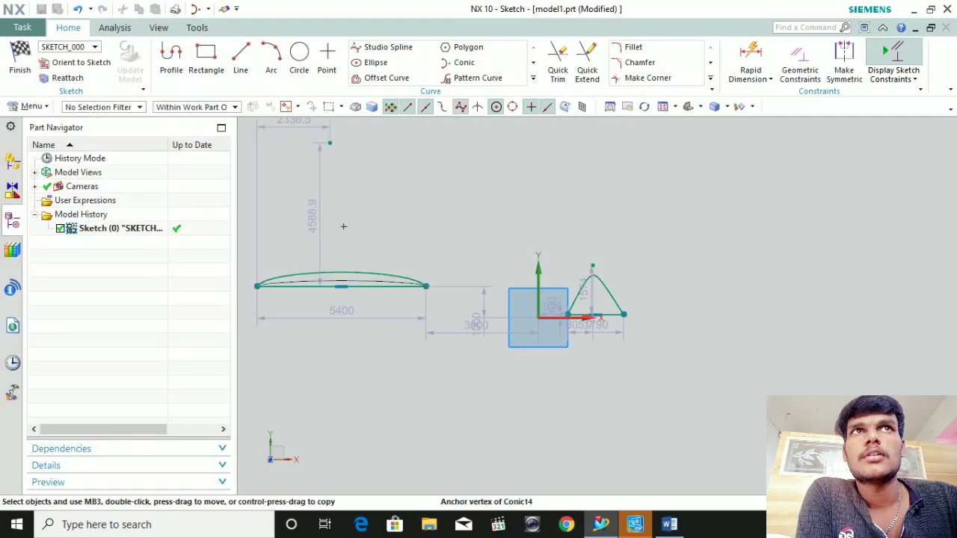
scroll(303, 344, up, 4)
scroll(268, 223, down, 4)
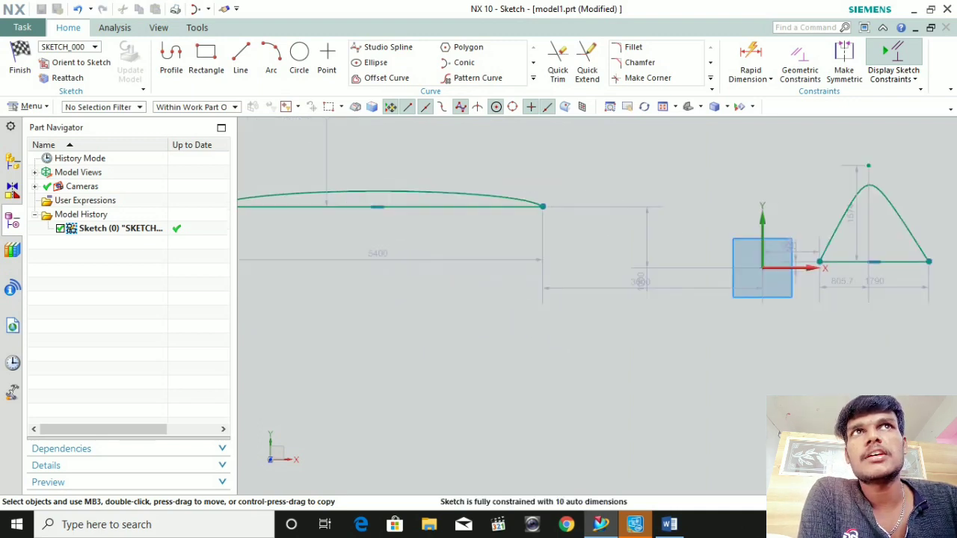
scroll(325, 213, up, 4)
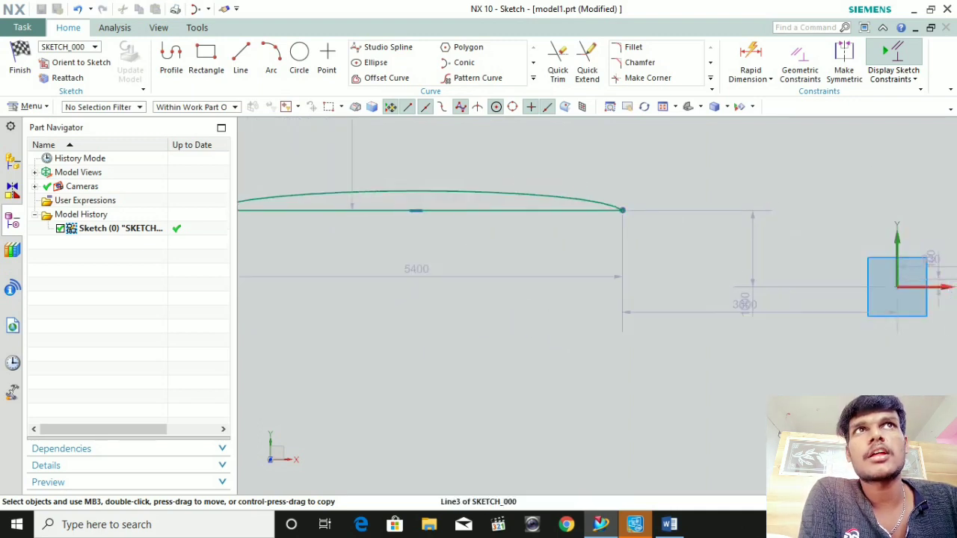
scroll(686, 183, down, 1)
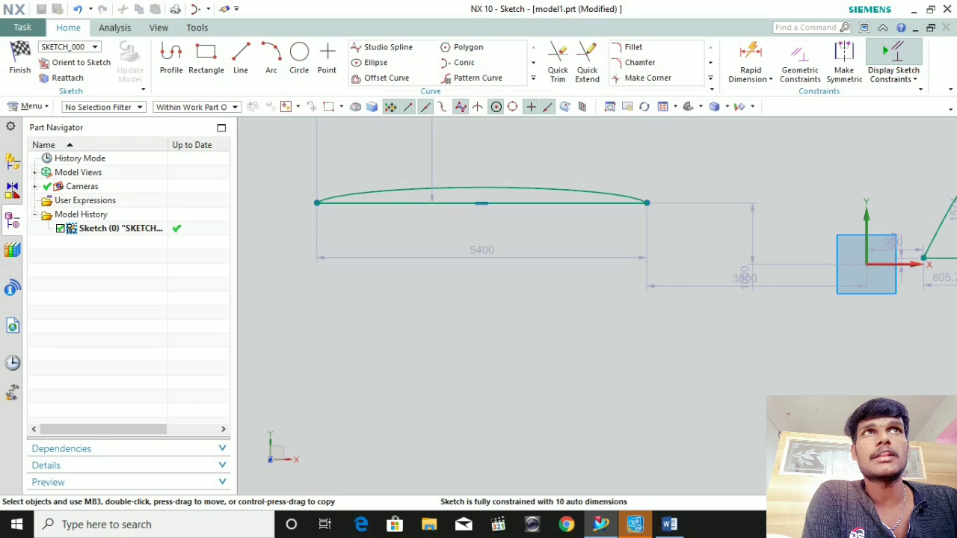
scroll(490, 285, down, 3)
mouse_move(414, 199)
mouse_down()
mouse_move(665, 348)
mouse_move(703, 348)
mouse_up()
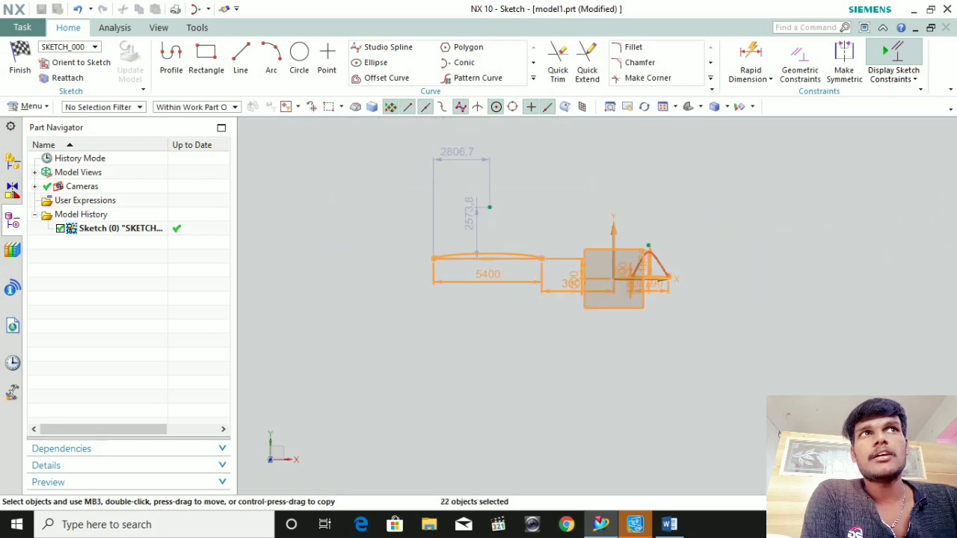
right_click(662, 306)
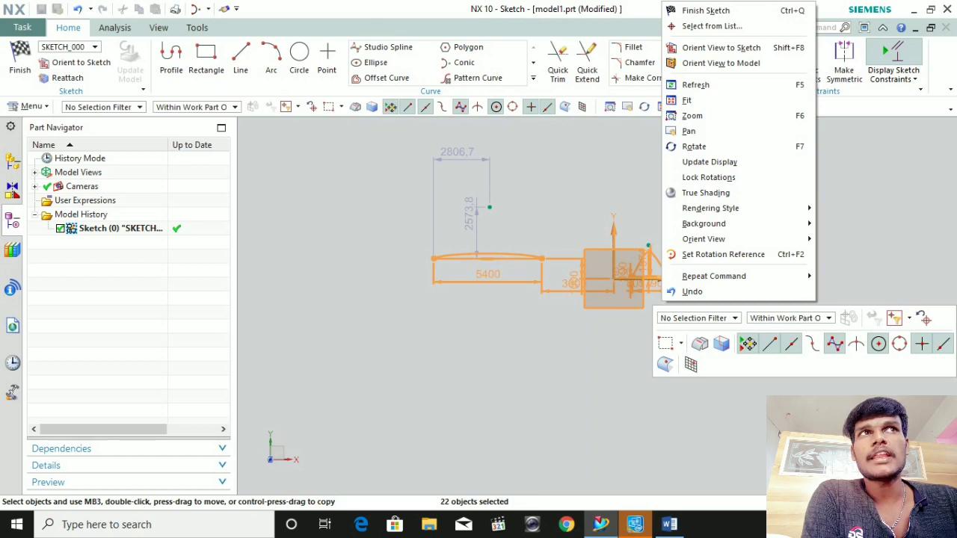
key(Escape)
right_click(598, 365)
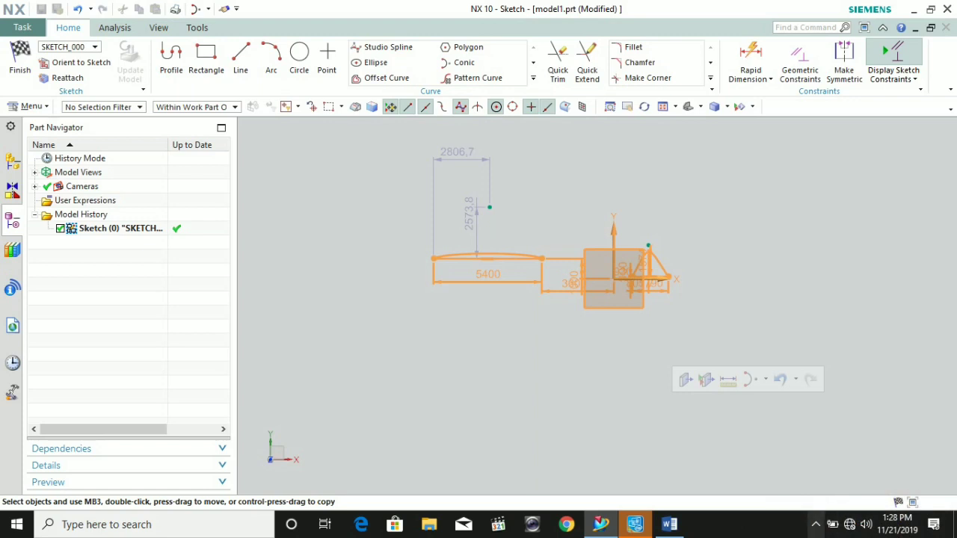
click(816, 525)
right_click(788, 496)
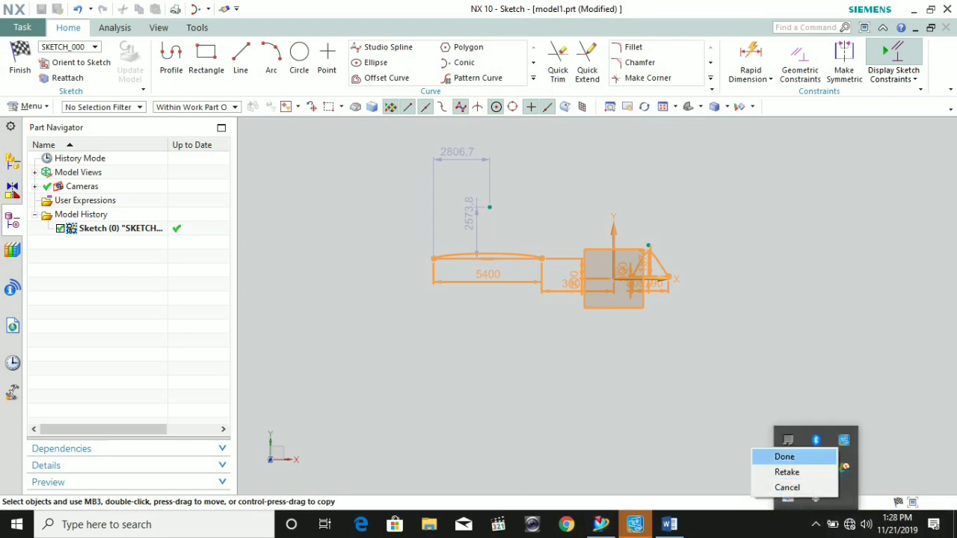
click(785, 457)
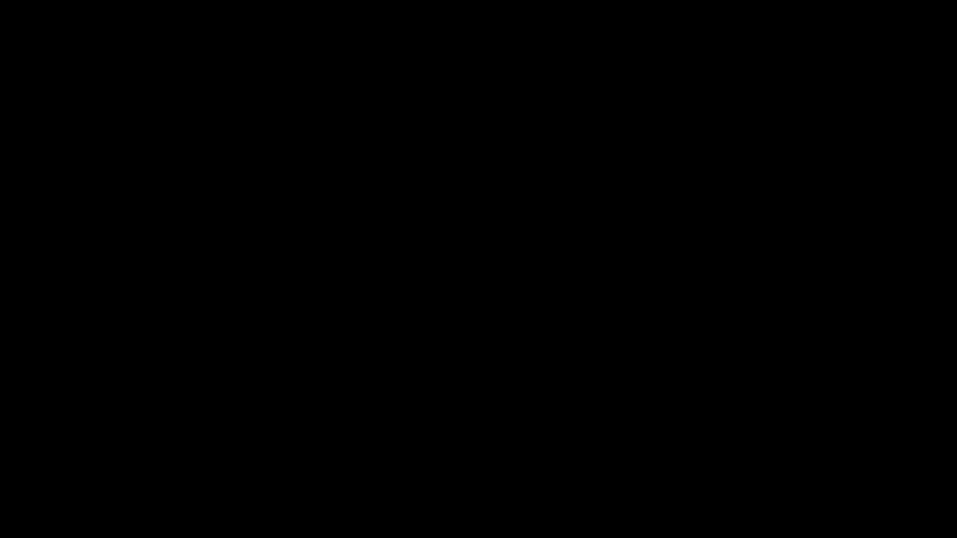